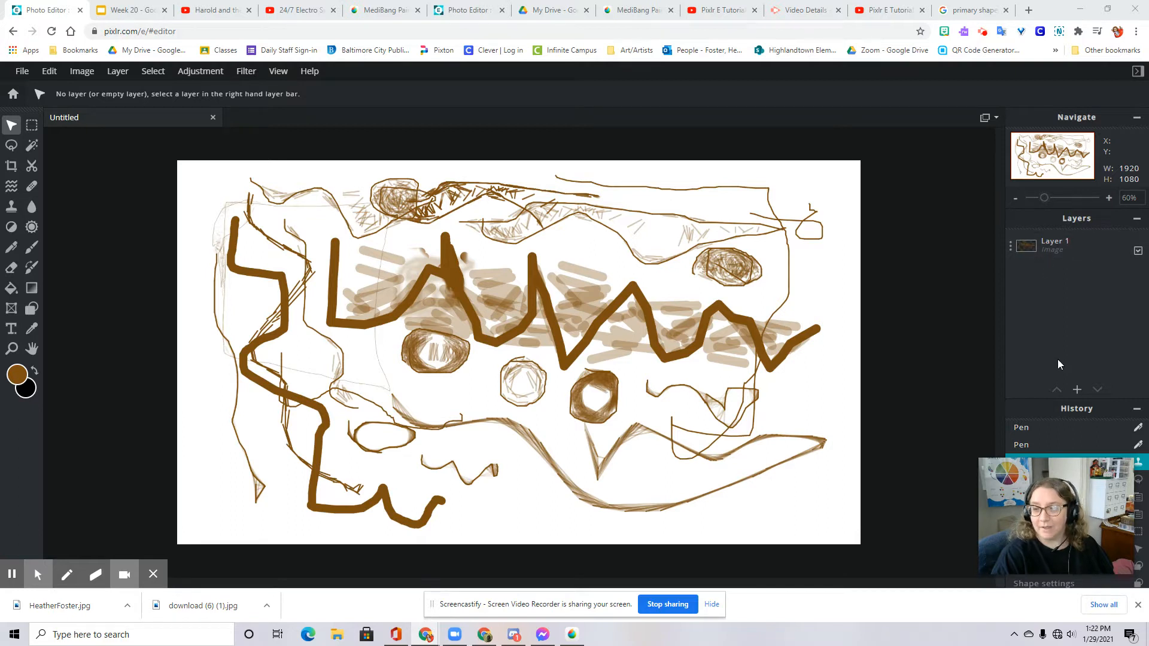
# Add an empty image layer and draw a black smiley face on it with the Pen near the canvas center
pyautogui.moveTo(1076, 392)
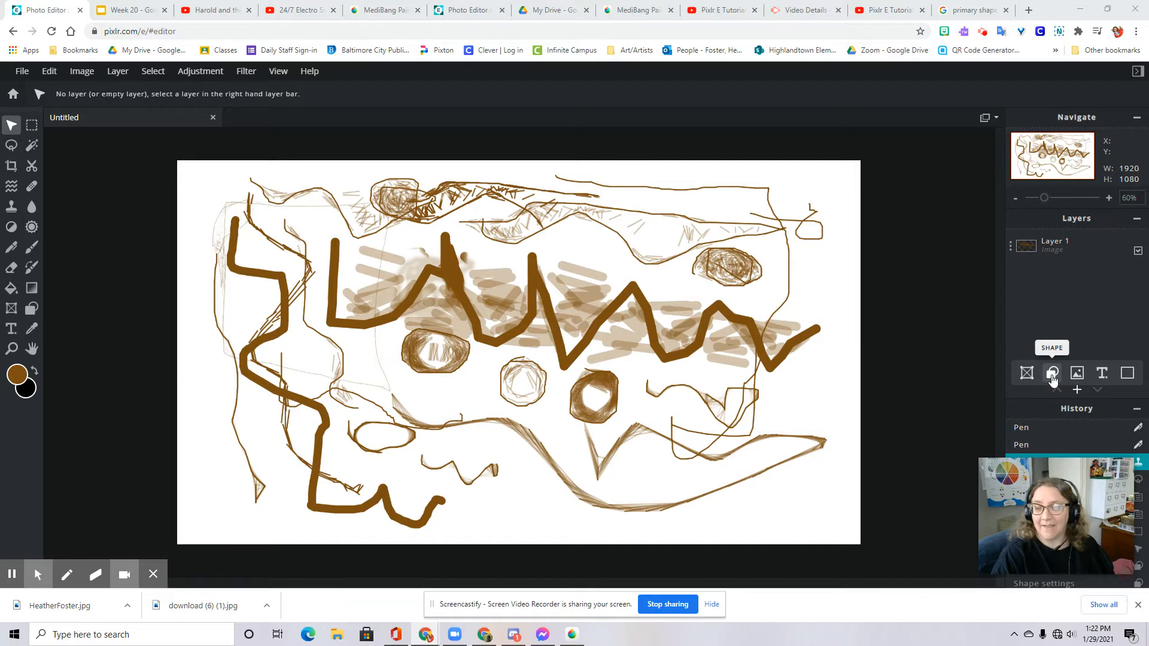
pyautogui.click(1128, 376)
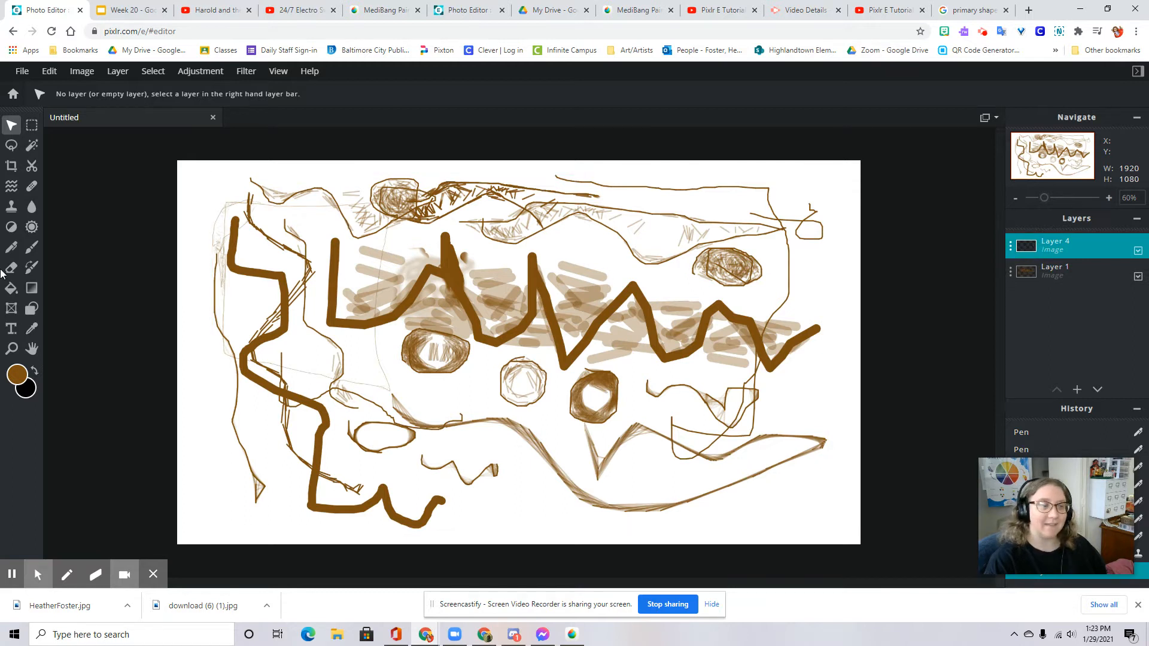
pyautogui.click(13, 249)
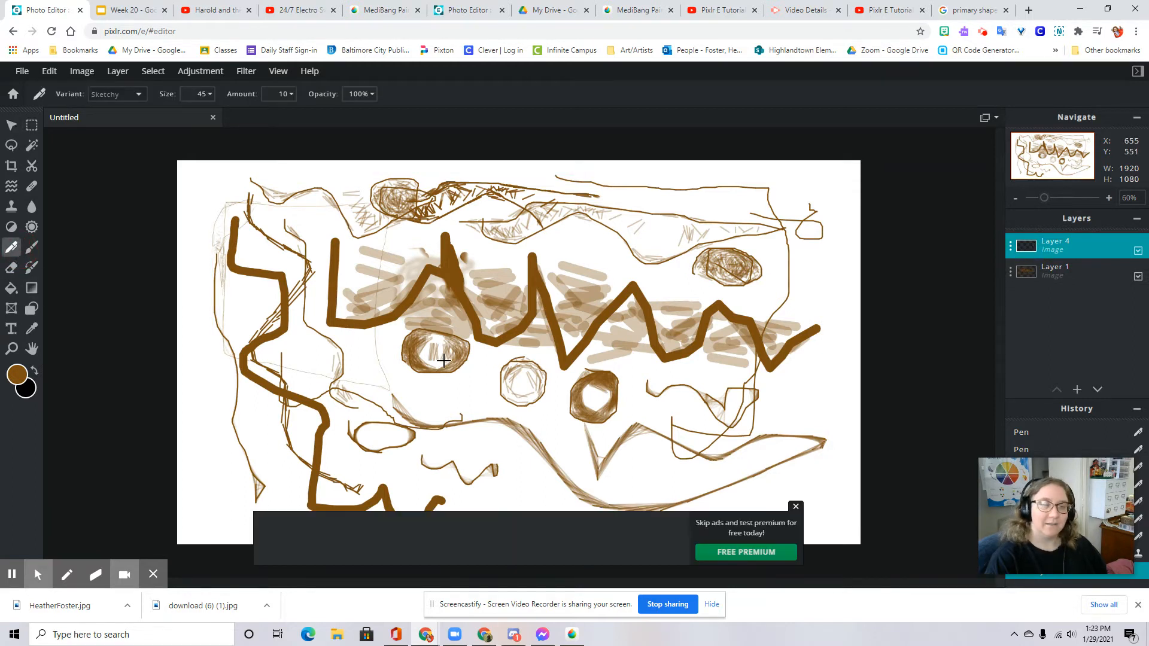
pyautogui.click(34, 372)
pyautogui.moveTo(474, 269); pyautogui.dragTo(477, 308)
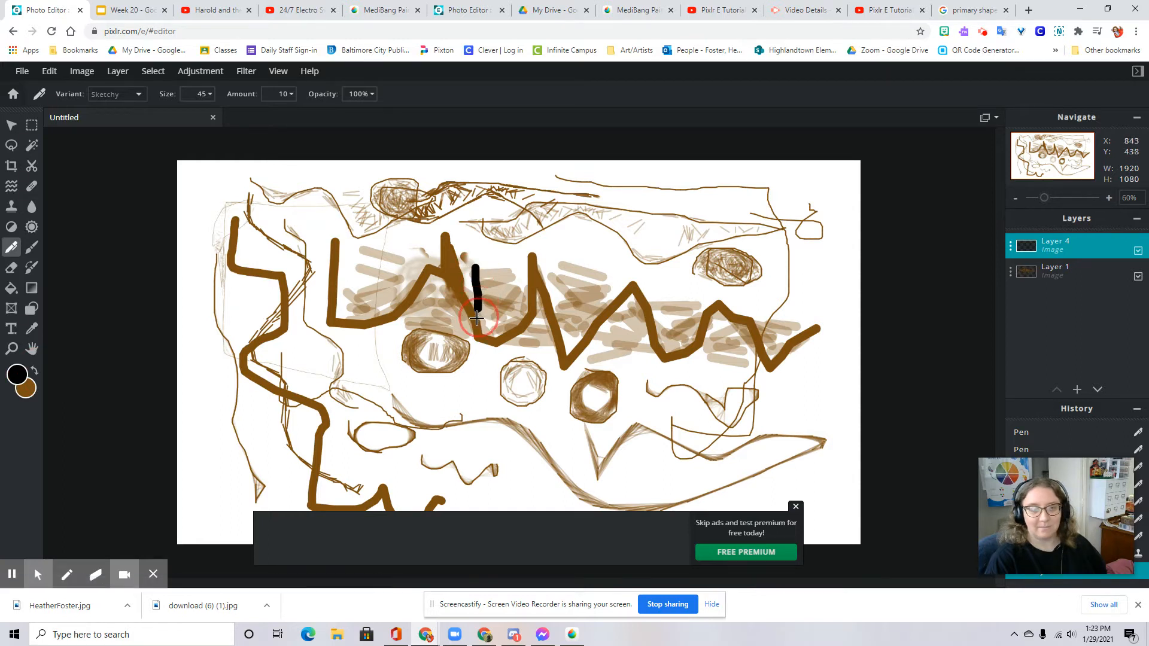
pyautogui.moveTo(513, 268); pyautogui.dragTo(512, 299)
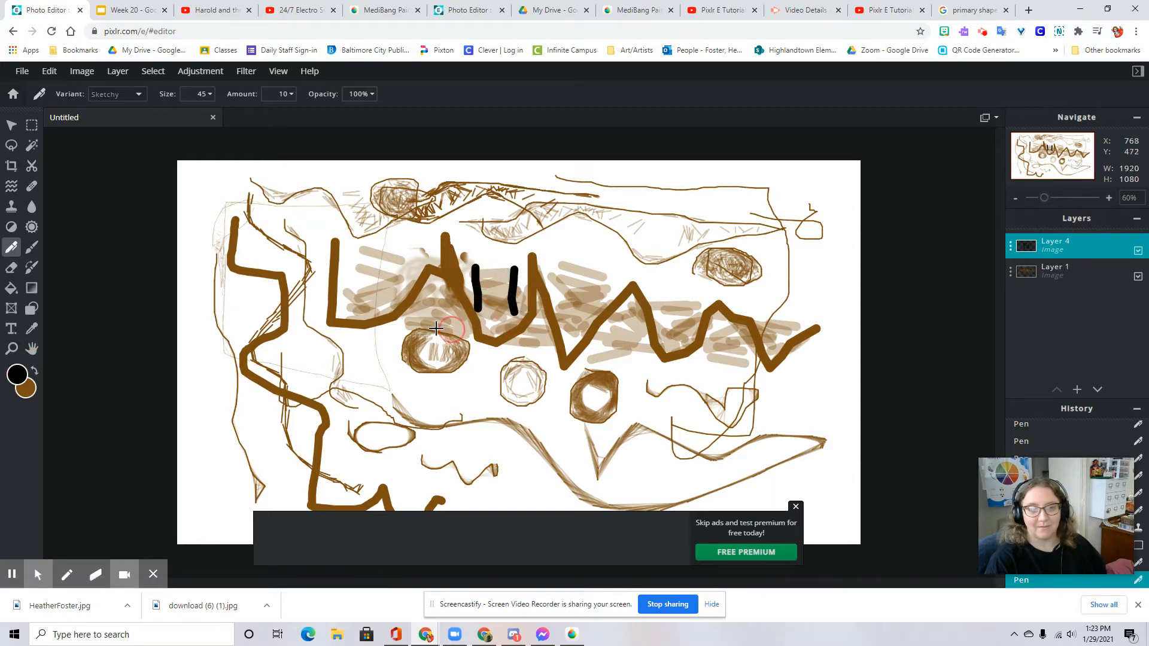
pyautogui.moveTo(434, 314)
pyautogui.mouseDown()
pyautogui.moveTo(482, 370)
pyautogui.moveTo(530, 374)
pyautogui.moveTo(566, 327)
pyautogui.mouseUp()
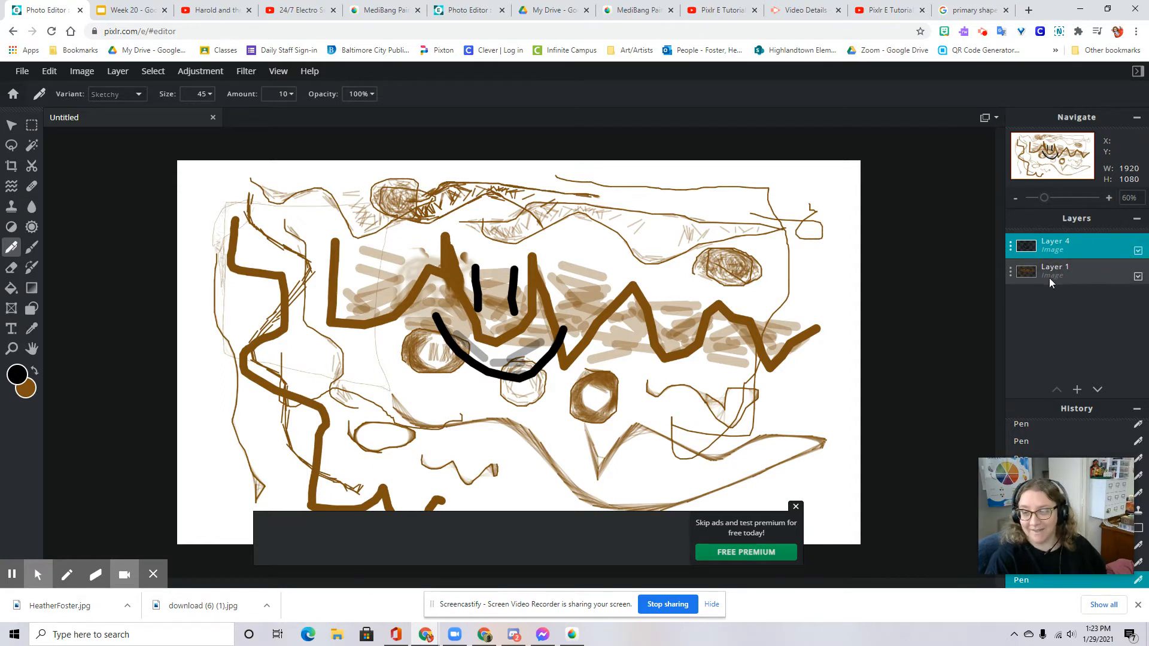
# Hide Layer 4 with the smiley face and make it visible again
pyautogui.click(1137, 251)
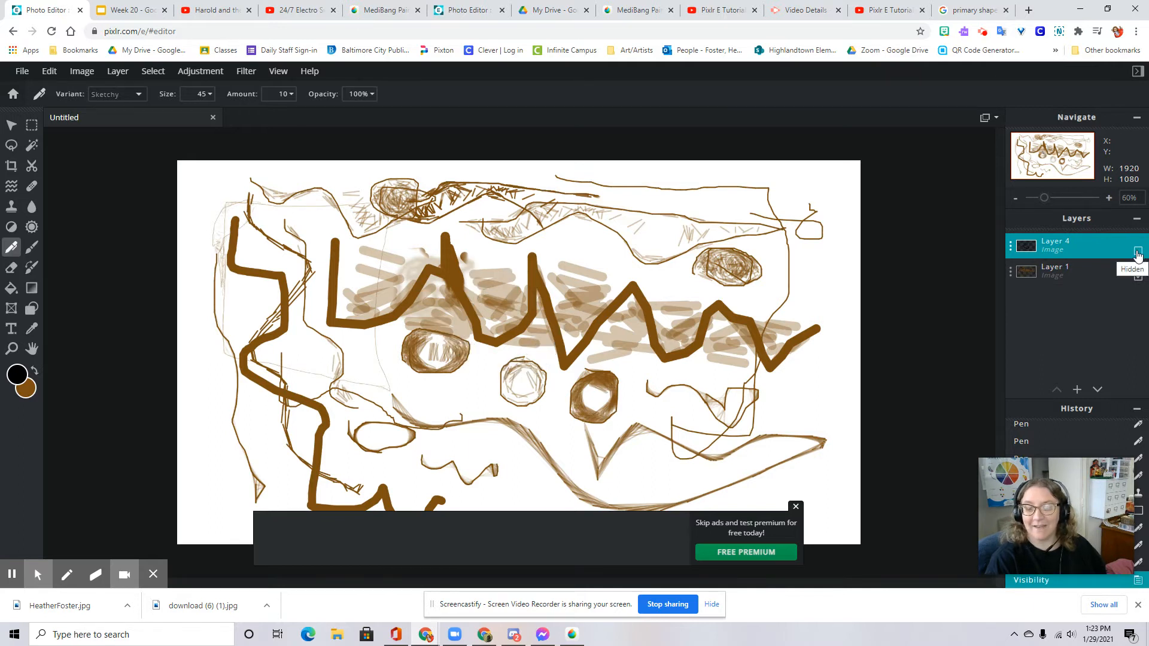
pyautogui.click(1138, 252)
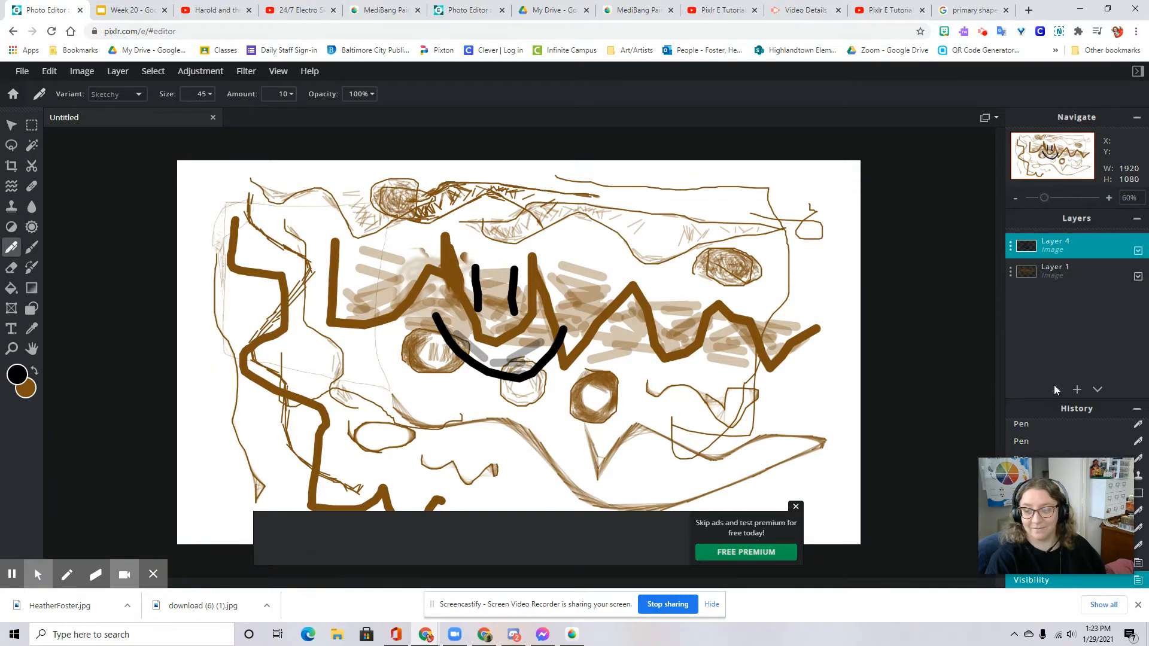
# Add another empty layer and draw a black frowning face on the left side of the canvas
pyautogui.moveTo(1077, 389)
pyautogui.click(1126, 371)
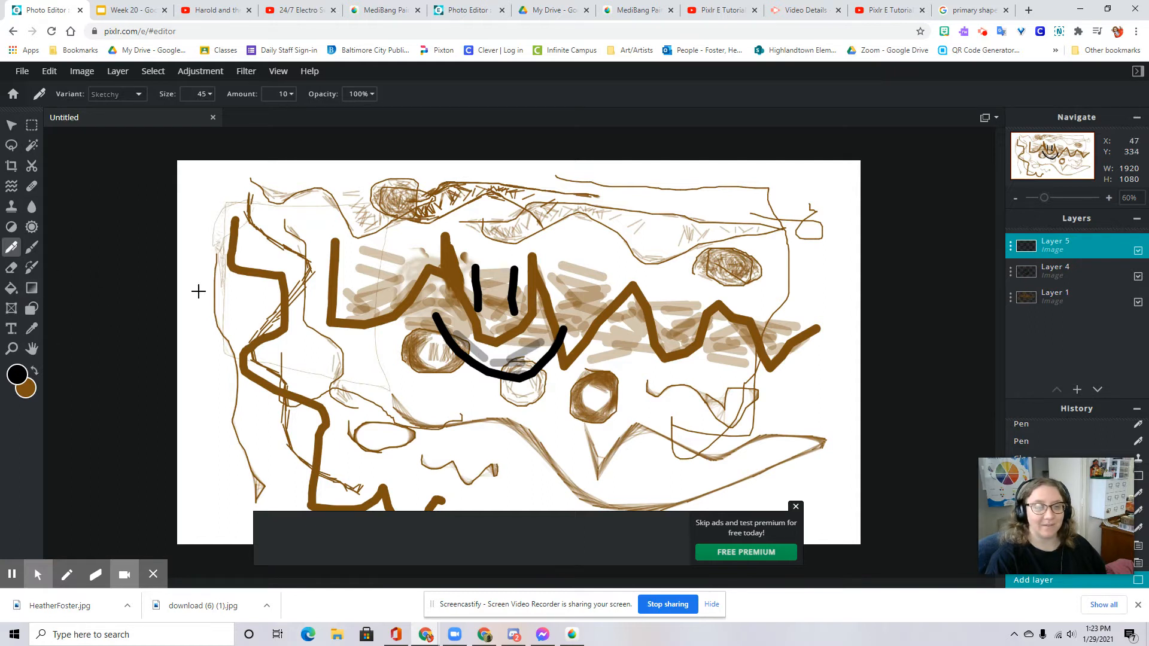
pyautogui.moveTo(271, 264)
pyautogui.mouseDown()
pyautogui.moveTo(270, 303)
pyautogui.moveTo(305, 294)
pyautogui.mouseUp()
pyautogui.moveTo(241, 354)
pyautogui.mouseDown()
pyautogui.moveTo(265, 326)
pyautogui.moveTo(314, 319)
pyautogui.moveTo(338, 350)
pyautogui.mouseUp()
# Draw a black surprised face with a round mouth on the right side of the canvas, on the frowning face's layer
pyautogui.moveTo(669, 259); pyautogui.dragTo(676, 292)
pyautogui.moveTo(716, 250); pyautogui.dragTo(715, 293)
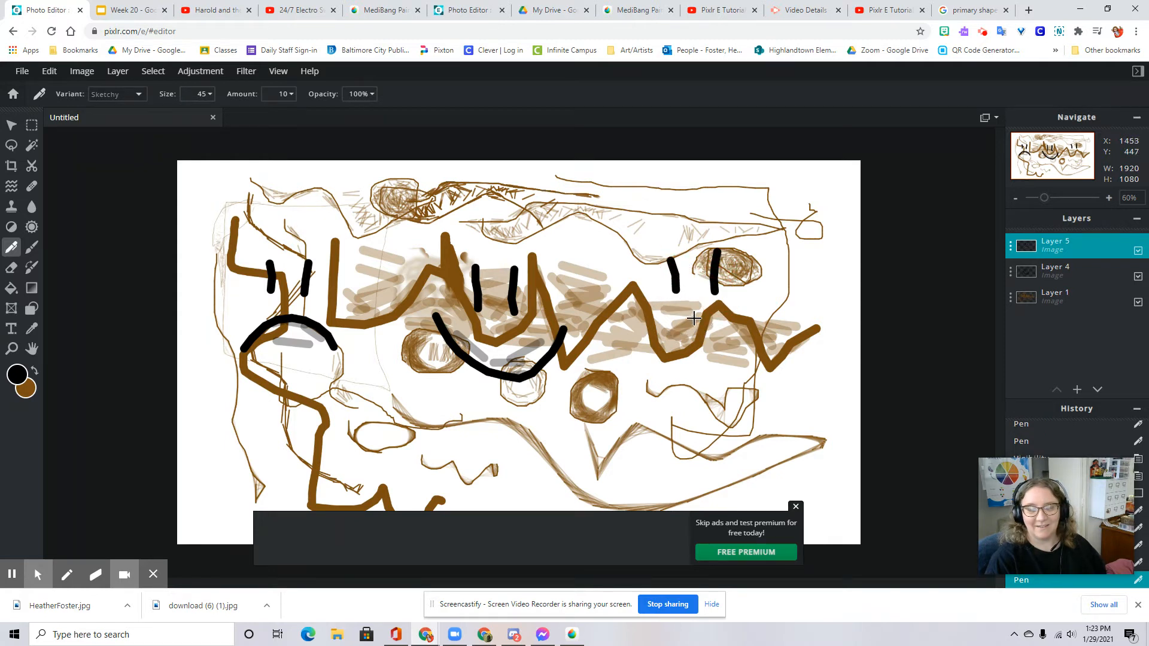
pyautogui.moveTo(704, 321)
pyautogui.mouseDown()
pyautogui.moveTo(677, 327)
pyautogui.moveTo(668, 353)
pyautogui.moveTo(677, 373)
pyautogui.moveTo(707, 368)
pyautogui.moveTo(703, 320)
pyautogui.mouseUp()
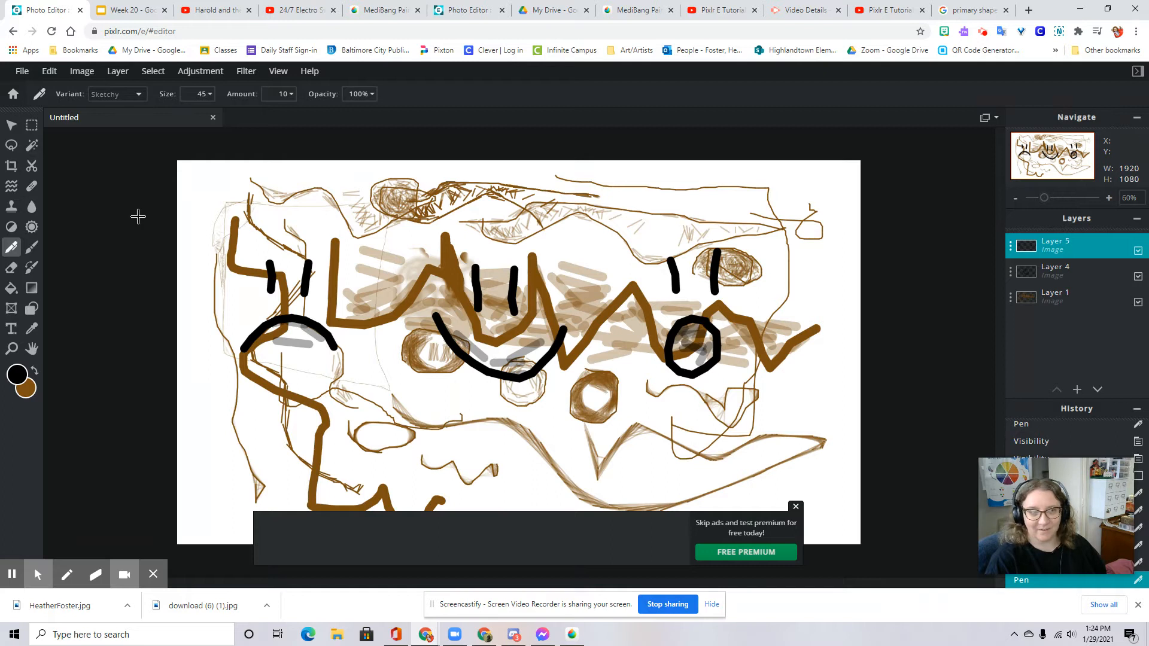
# Erase the surprised face from Layer 5 using the Eraser with a brush size of 230 px
pyautogui.click(12, 268)
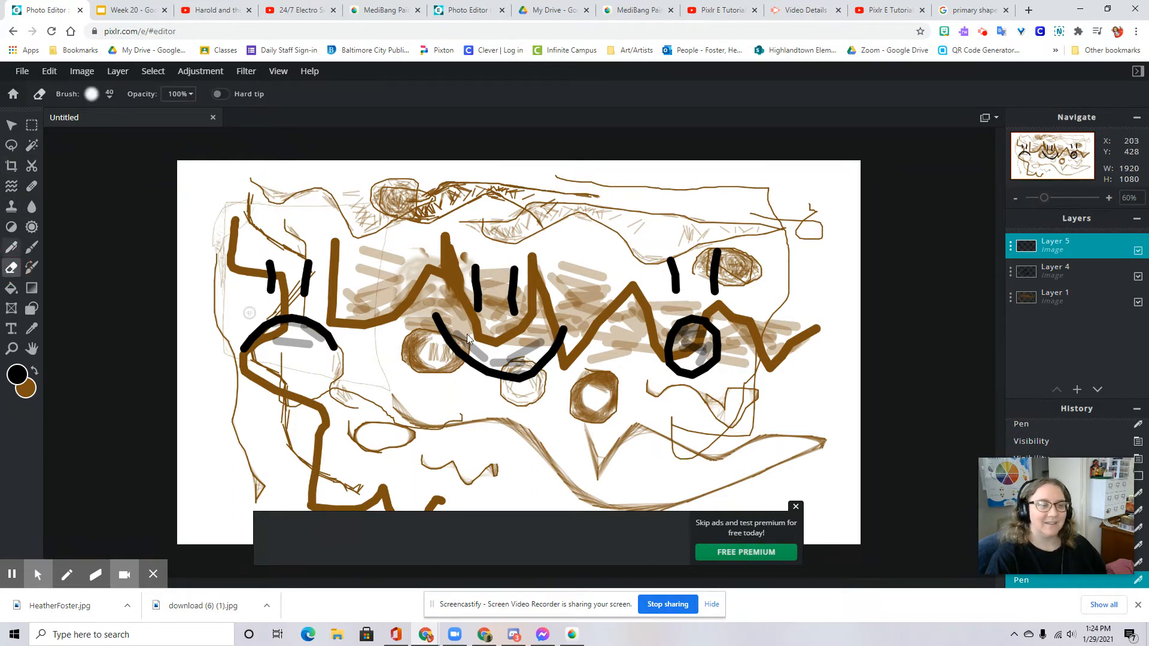
pyautogui.click(90, 94)
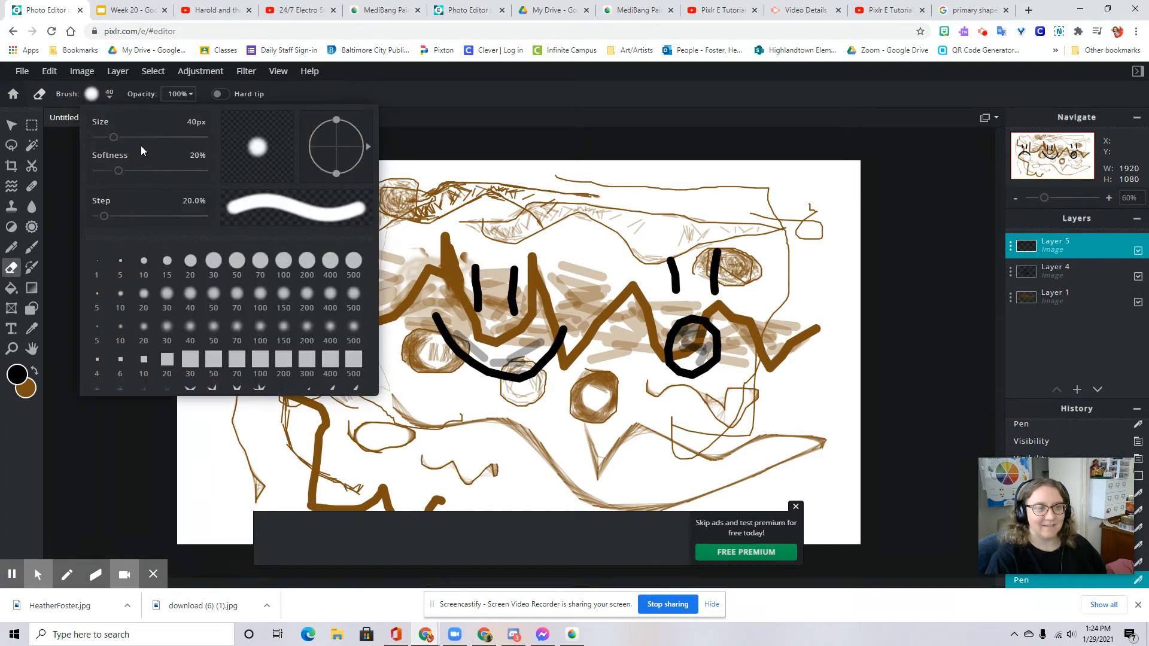
pyautogui.moveTo(142, 137); pyautogui.dragTo(149, 137)
pyautogui.moveTo(711, 279)
pyautogui.mouseDown()
pyautogui.moveTo(701, 249)
pyautogui.moveTo(667, 299)
pyautogui.moveTo(686, 391)
pyautogui.moveTo(702, 293)
pyautogui.moveTo(692, 371)
pyautogui.mouseUp()
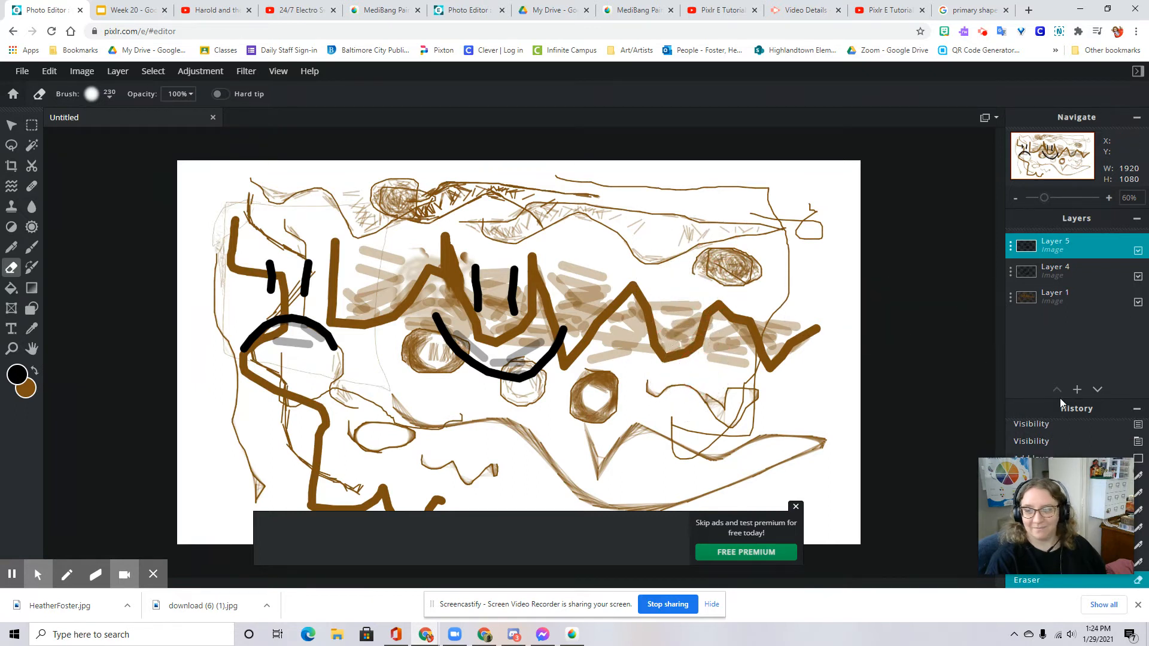
# Add a new empty layer and draw a black surprised face on it with the Pen on the right side of the canvas
pyautogui.click(1076, 389)
pyautogui.click(1126, 373)
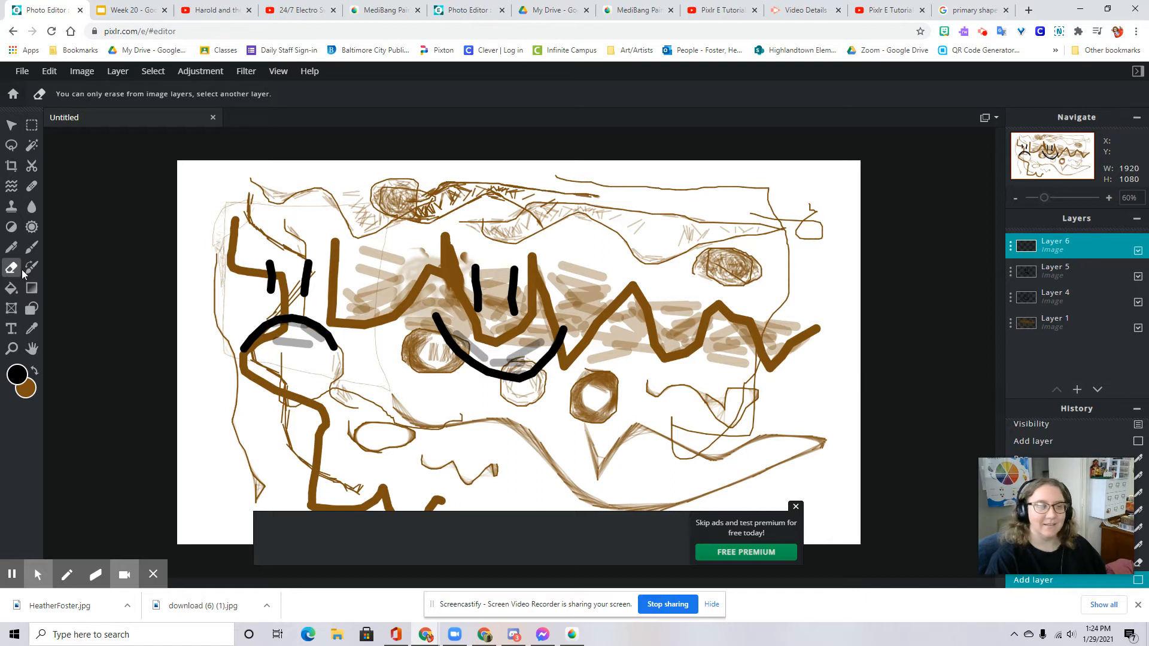
pyautogui.click(11, 246)
pyautogui.moveTo(656, 263); pyautogui.dragTo(659, 291)
pyautogui.moveTo(694, 257); pyautogui.dragTo(693, 292)
pyautogui.moveTo(716, 329)
pyautogui.mouseDown()
pyautogui.moveTo(681, 317)
pyautogui.moveTo(643, 328)
pyautogui.moveTo(649, 376)
pyautogui.moveTo(681, 376)
pyautogui.moveTo(706, 326)
pyautogui.mouseUp()
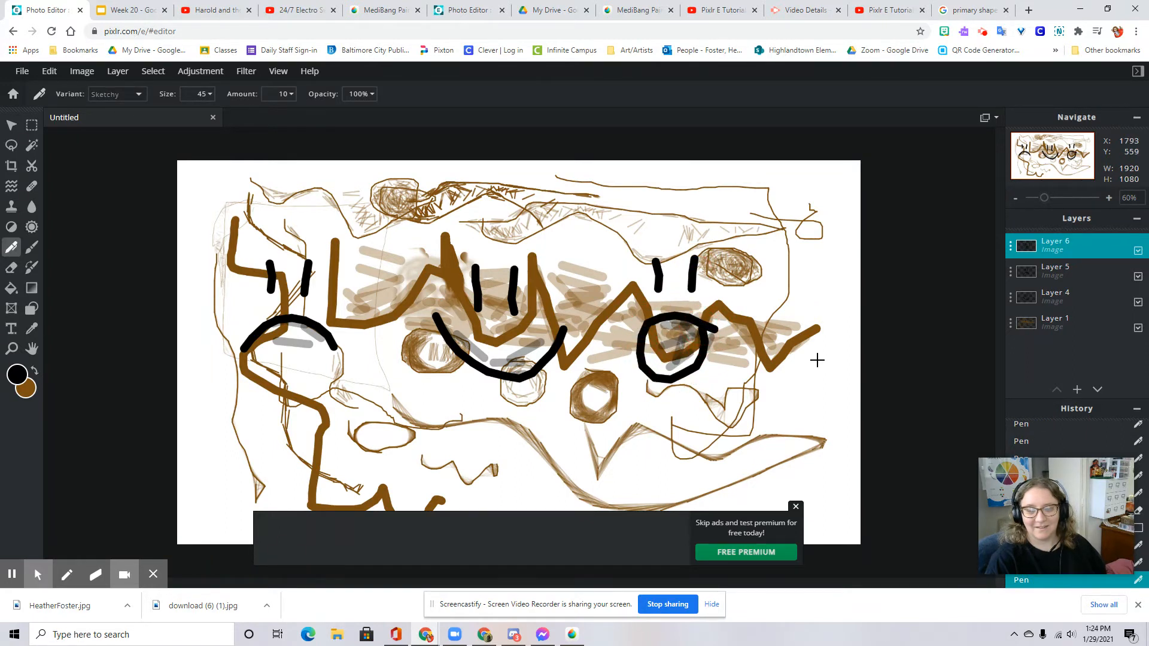
# Toggle Layer 6 and Layer 5 off and back on to see which face each contains
pyautogui.click(1138, 251)
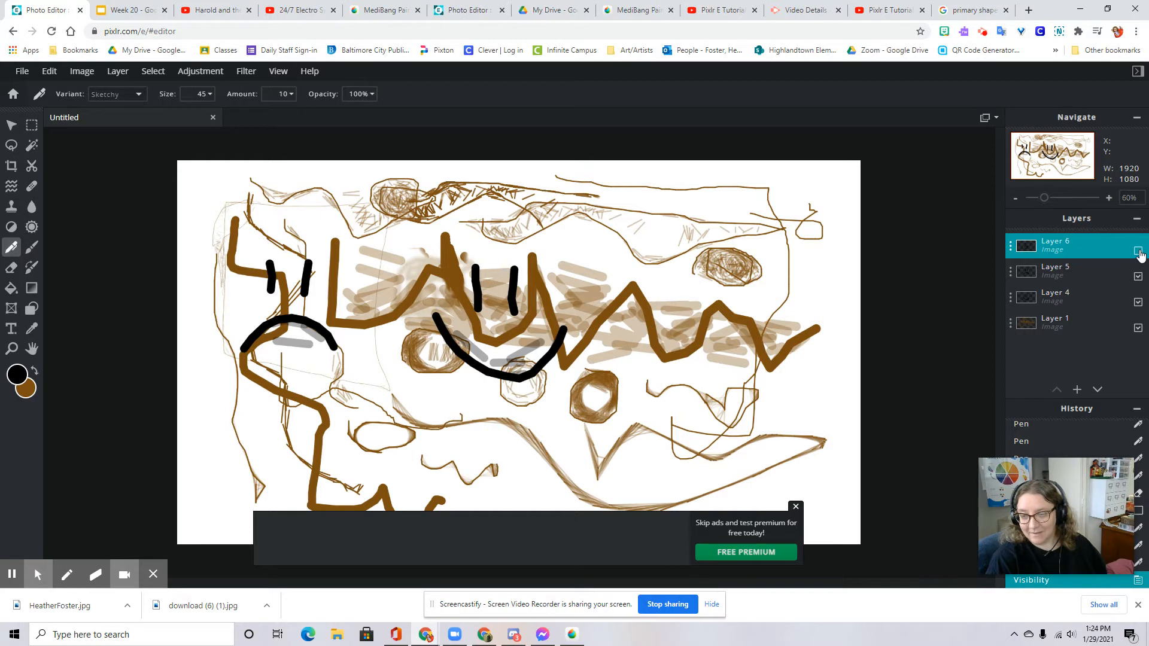
pyautogui.click(1138, 252)
pyautogui.click(1138, 278)
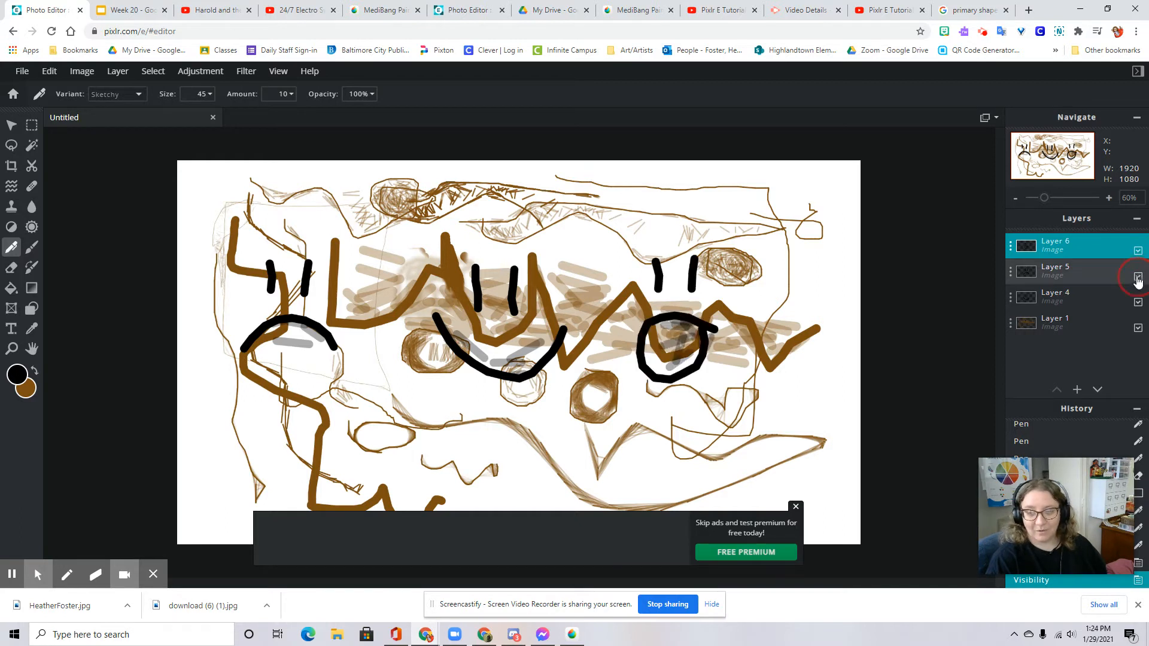
pyautogui.click(1138, 277)
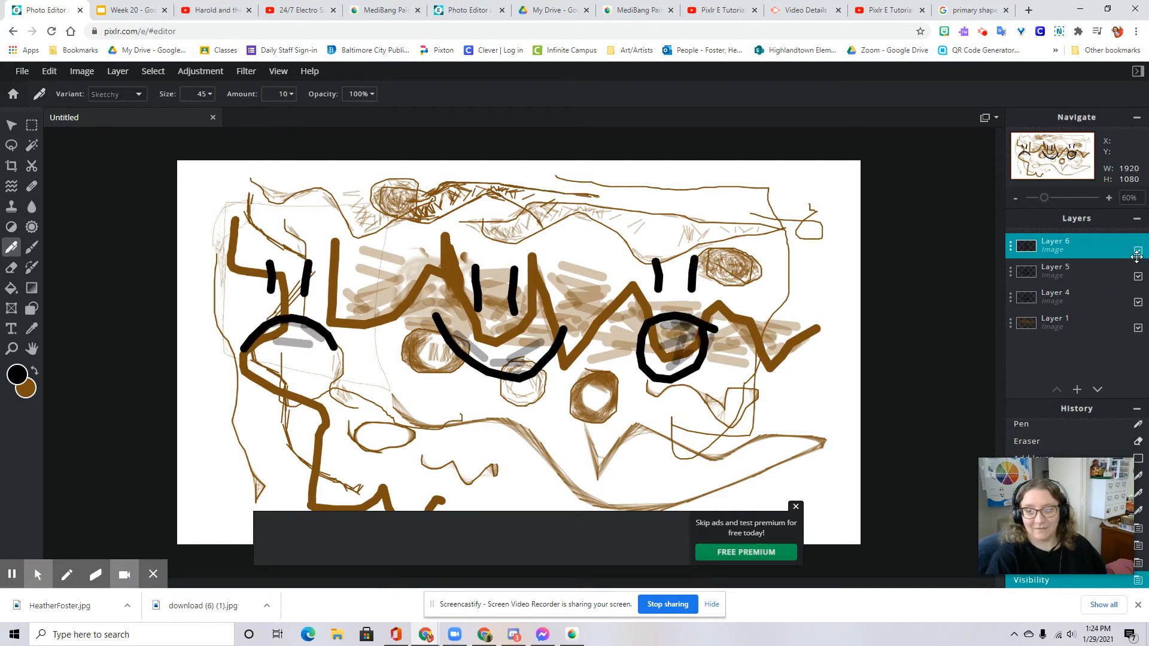
# Hide Layers 6, 5 and 4 one by one, and show them again in reverse order
pyautogui.click(1138, 251)
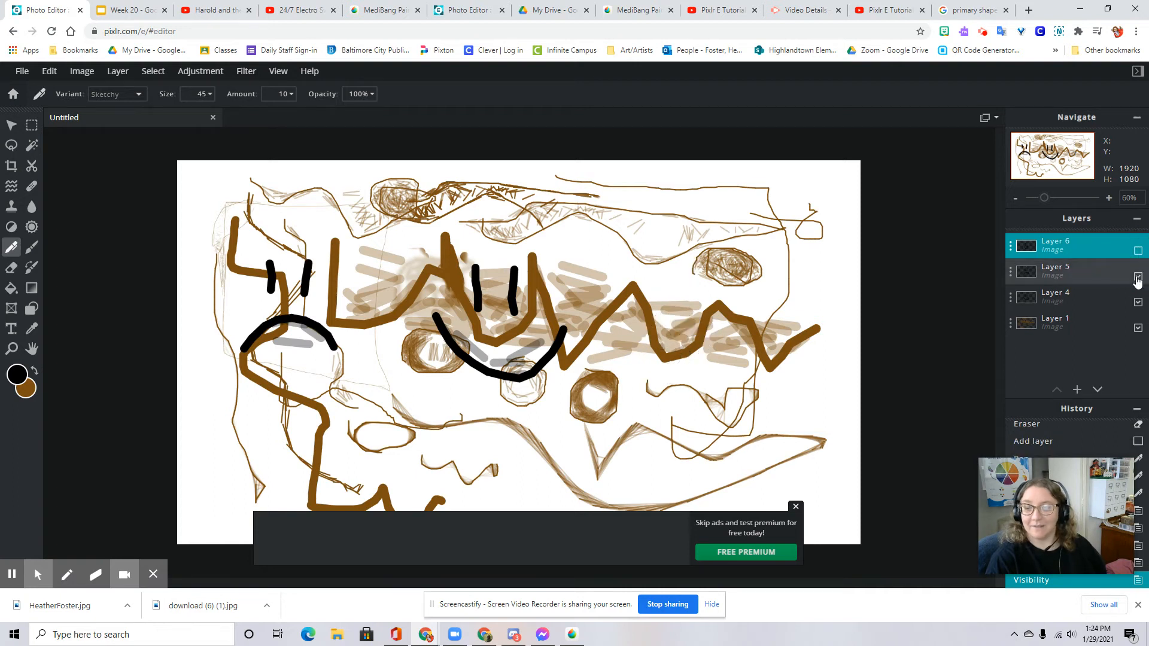
pyautogui.click(1137, 278)
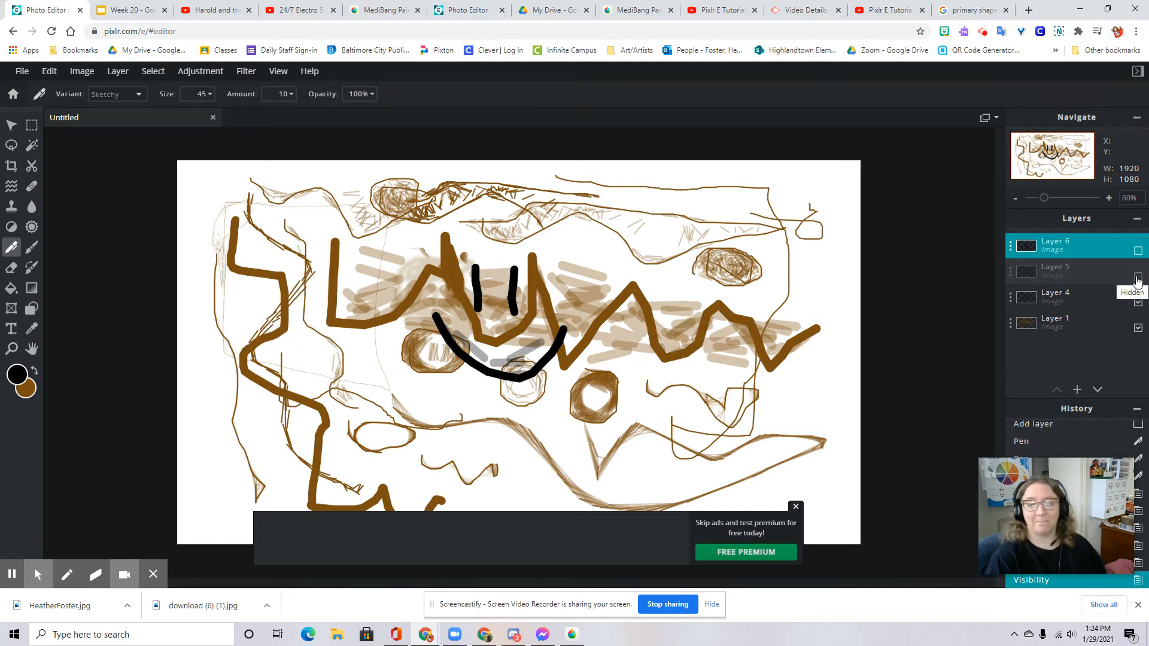
pyautogui.click(1138, 303)
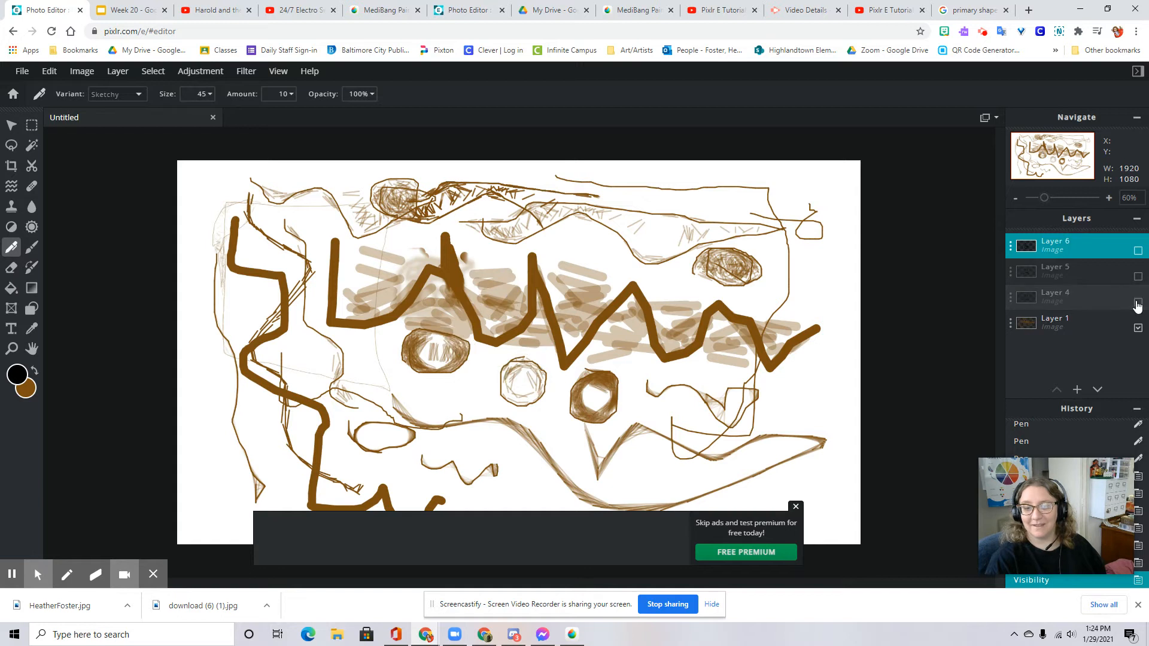
pyautogui.click(1138, 302)
pyautogui.click(1138, 277)
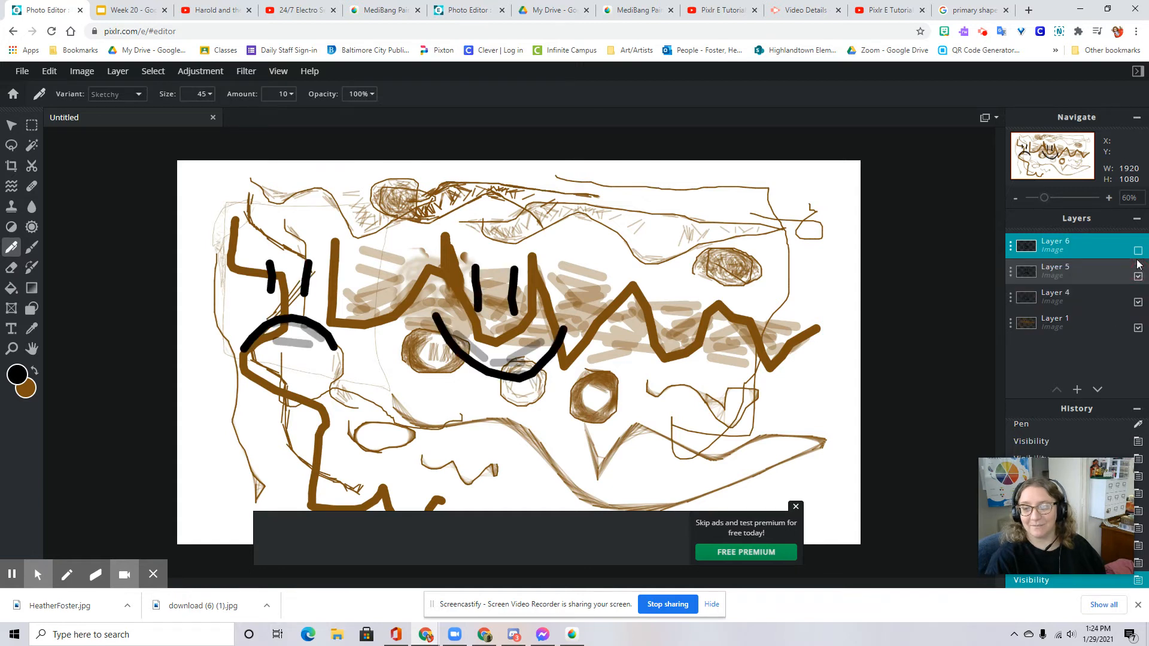
pyautogui.click(1138, 251)
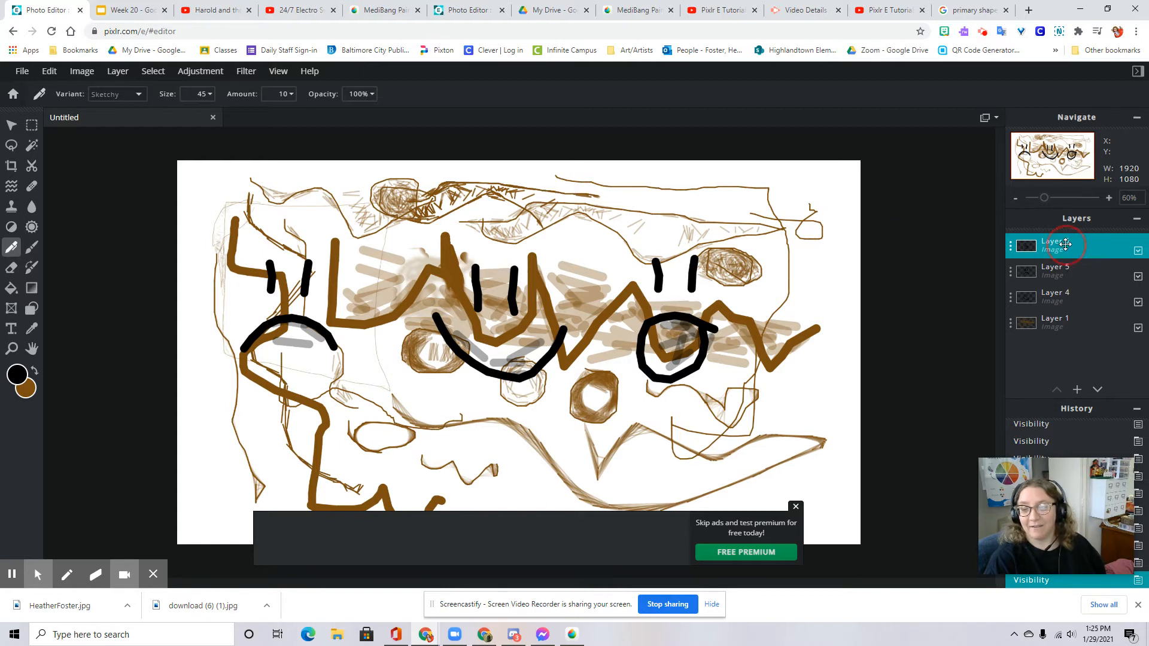
# Rename Layer 6 as Surprised Face and close its layer settings
pyautogui.click(1065, 243)
pyautogui.click(946, 258)
pyautogui.moveTo(946, 258); pyautogui.dragTo(834, 252)
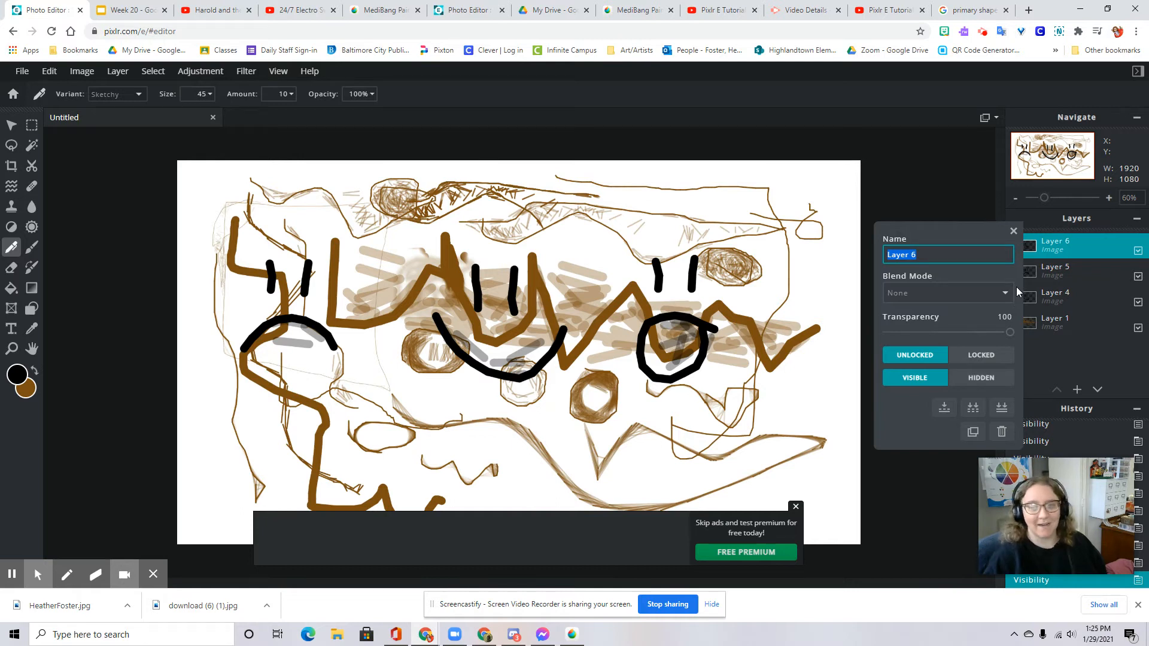
pyautogui.write('Surpis')
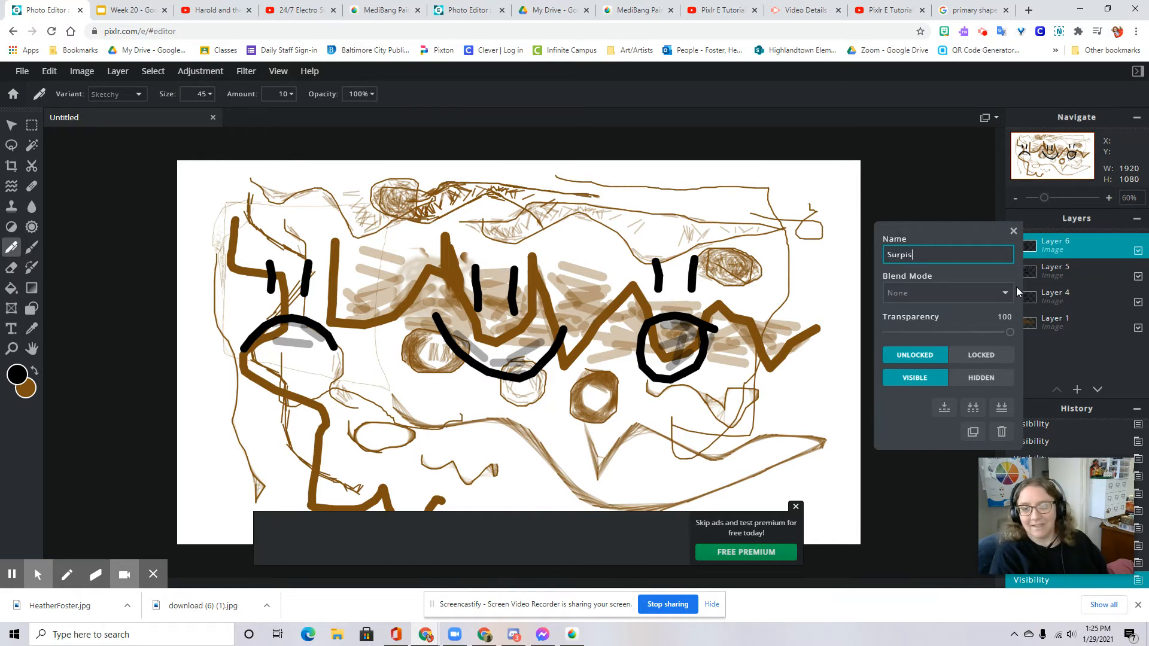
pyautogui.write('ed Face')
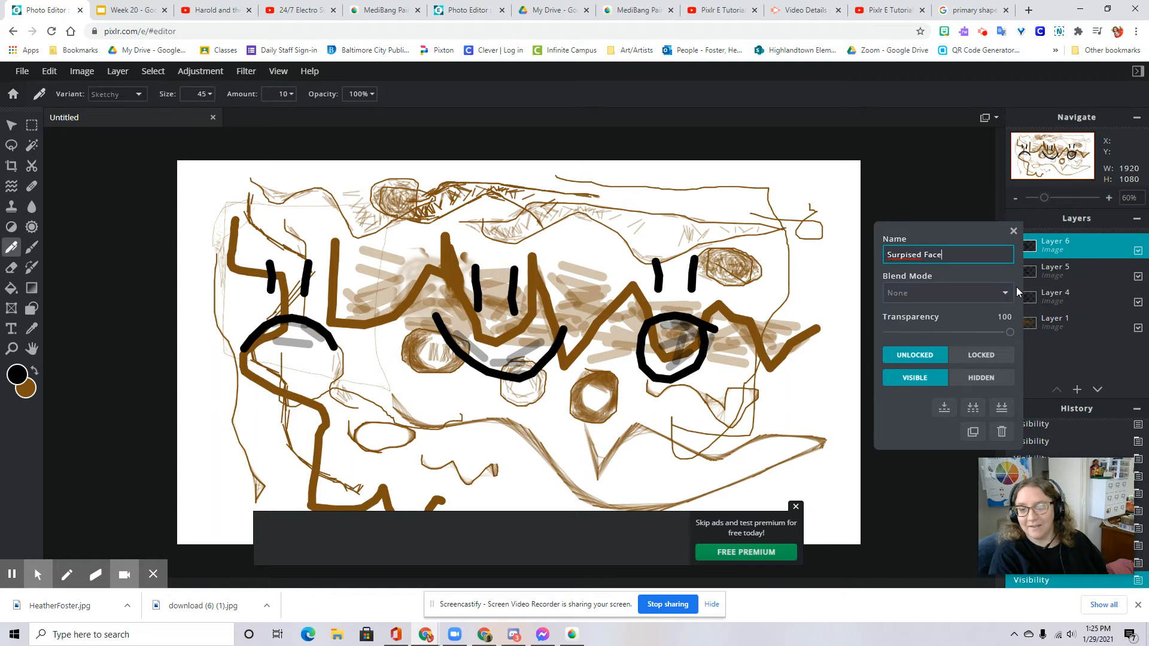
pyautogui.press('BackSpace')
pyautogui.press('BackSpace')
pyautogui.press('BackSpace')
pyautogui.press('BackSpace')
pyautogui.press('BackSpace')
pyautogui.press('BackSpace')
pyautogui.press('BackSpace')
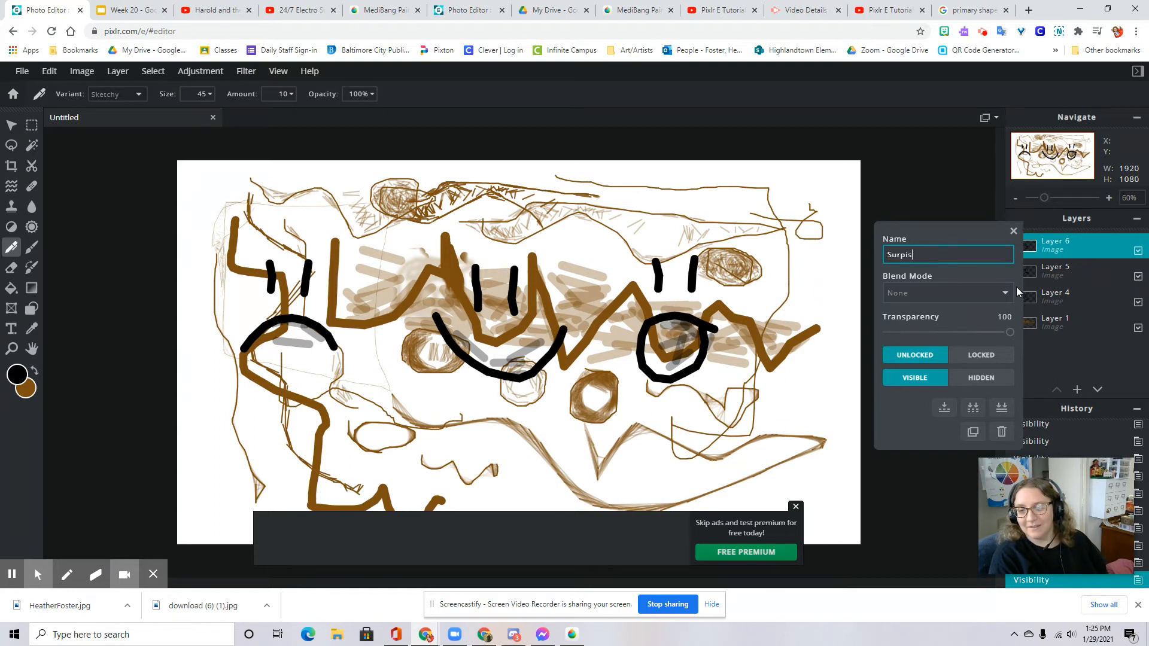
pyautogui.press('BackSpace')
pyautogui.press('BackSpace')
pyautogui.press('BackSpace')
pyautogui.press('BackSpace')
pyautogui.press('BackSpace')
pyautogui.write('prised Face')
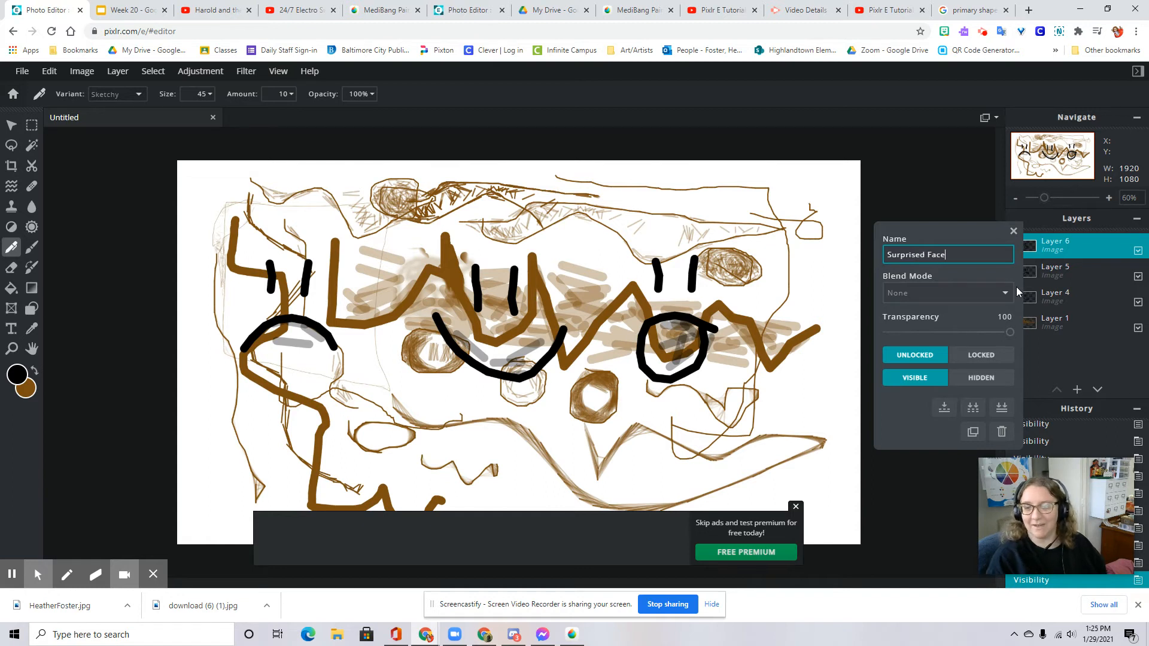
pyautogui.click(1087, 274)
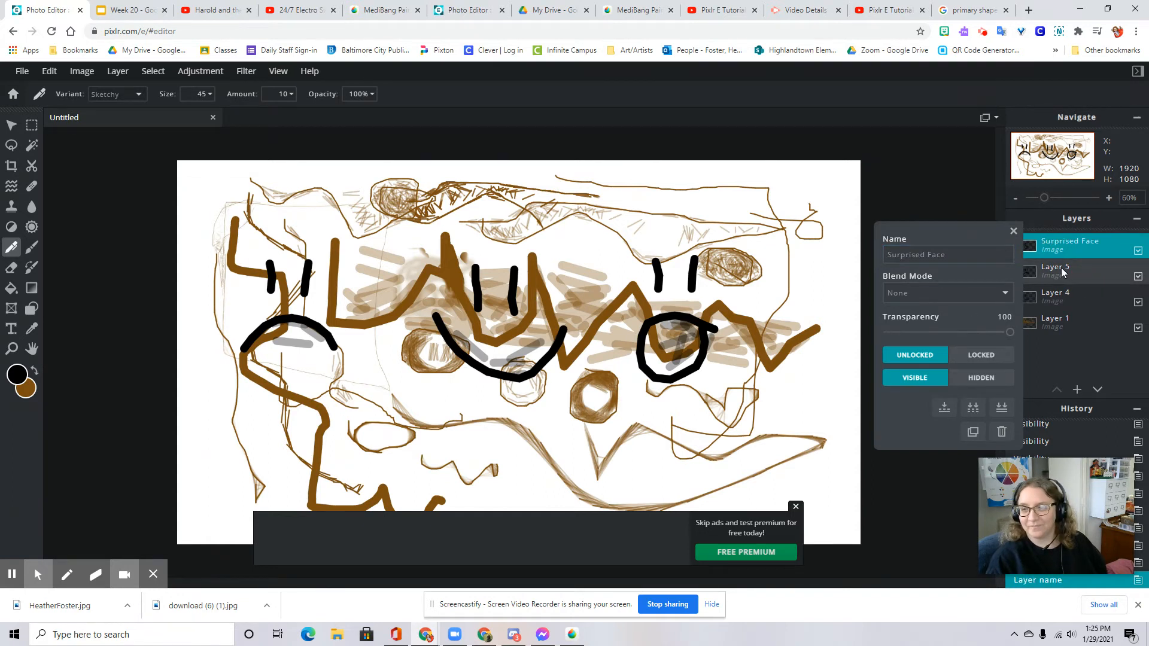
pyautogui.click(1014, 232)
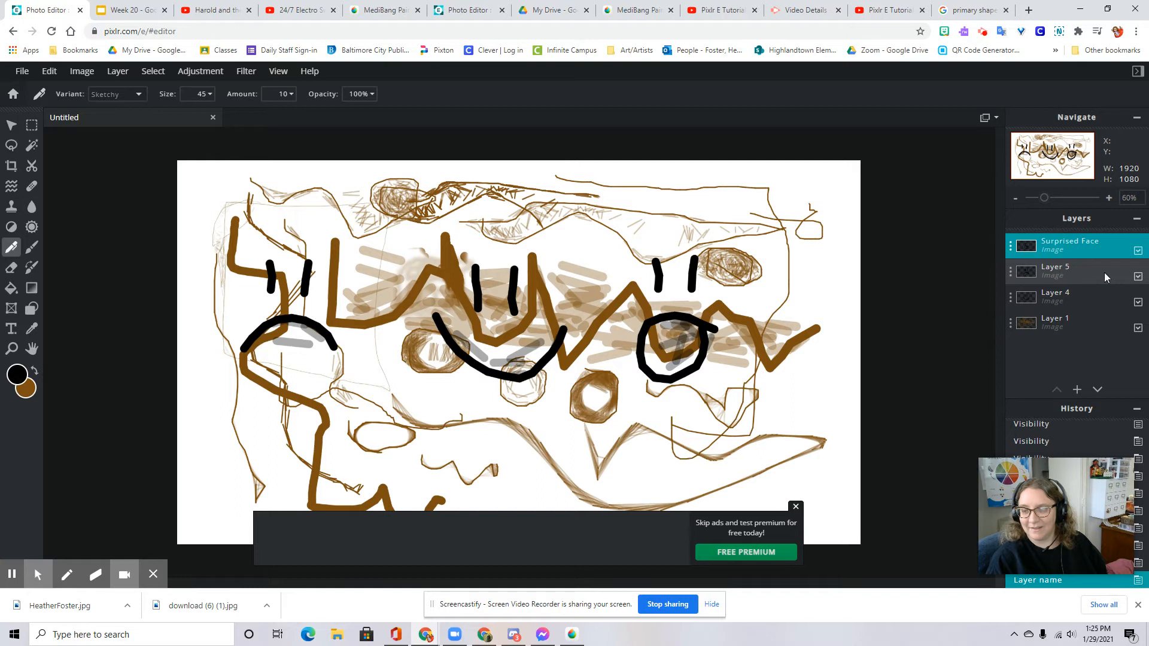
# Check Layer 5's content by toggling its visibility, and rename the layer Frown Face
pyautogui.click(1138, 277)
pyautogui.click(1138, 277)
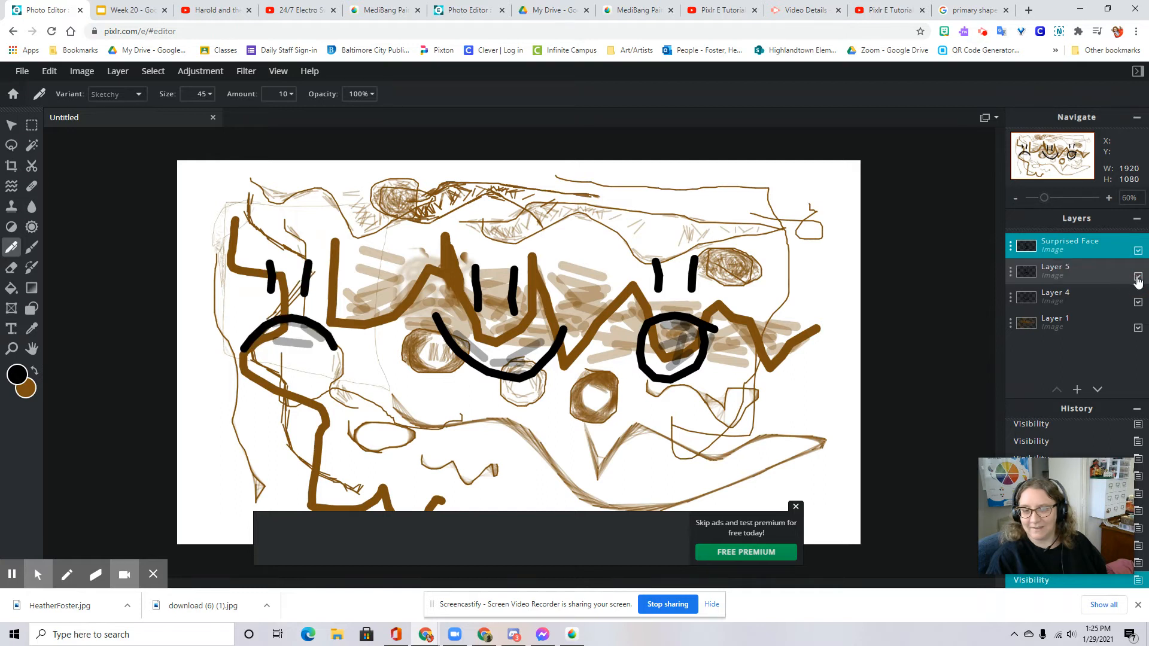
pyautogui.click(1070, 270)
pyautogui.click(1070, 271)
pyautogui.click(979, 252)
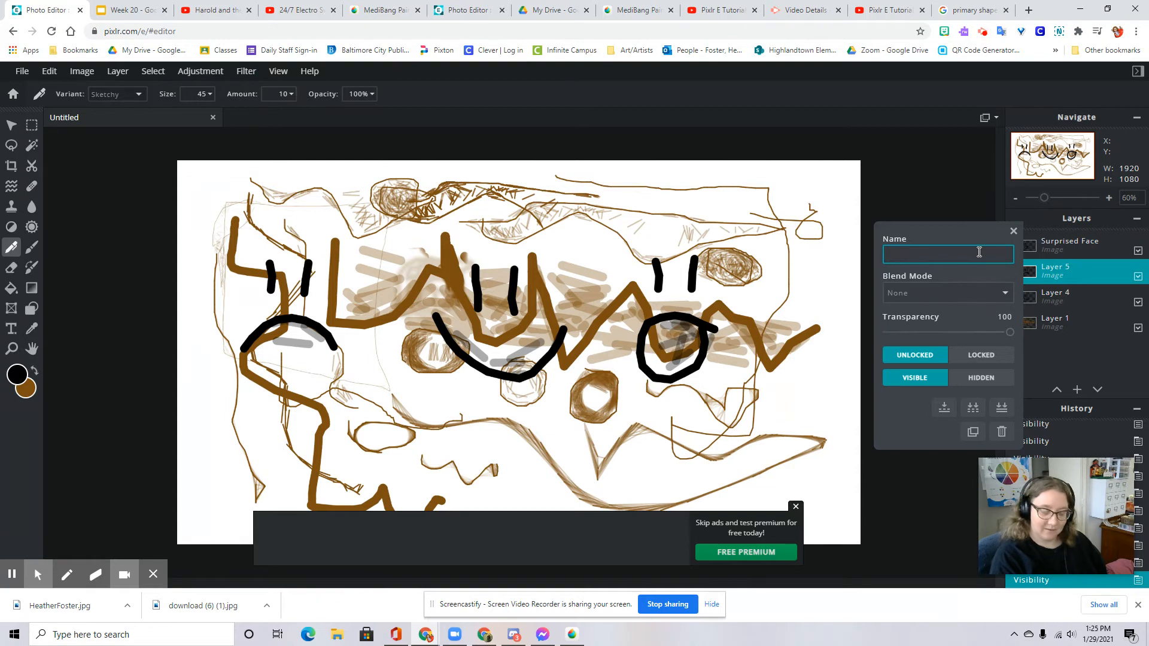
pyautogui.write('Frown Face')
pyautogui.click(1013, 231)
# Rename Layer 4 as Smiley Face and close its layer settings
pyautogui.click(1063, 298)
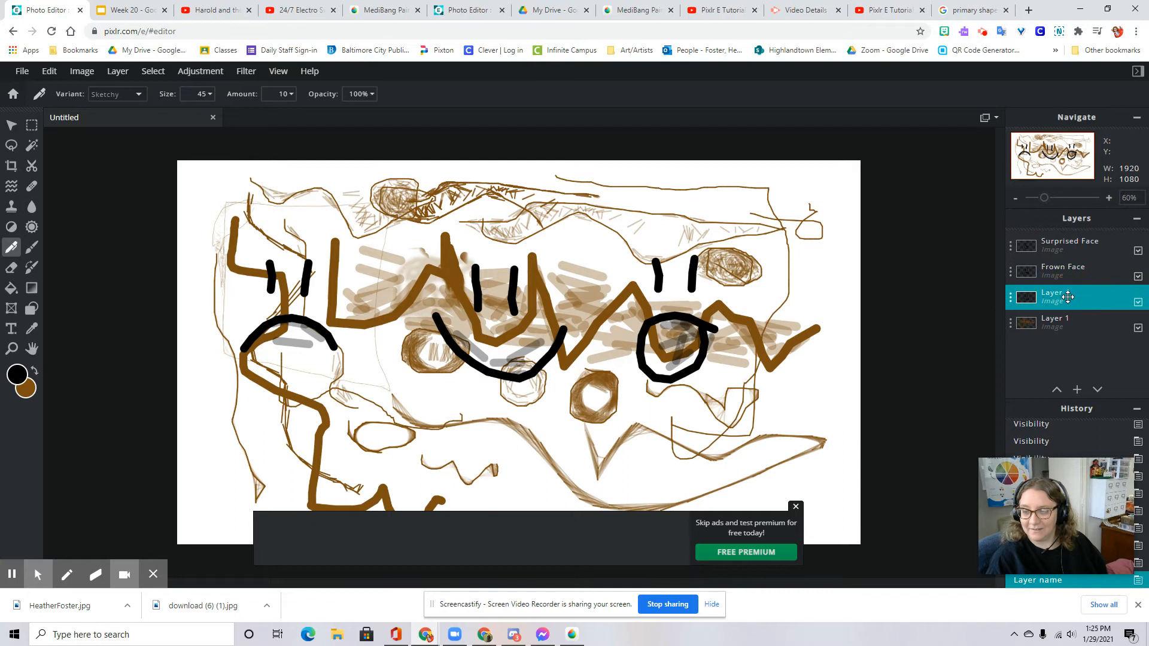
pyautogui.click(1063, 298)
pyautogui.click(949, 253)
pyautogui.write('Smiley Face')
pyautogui.click(1013, 231)
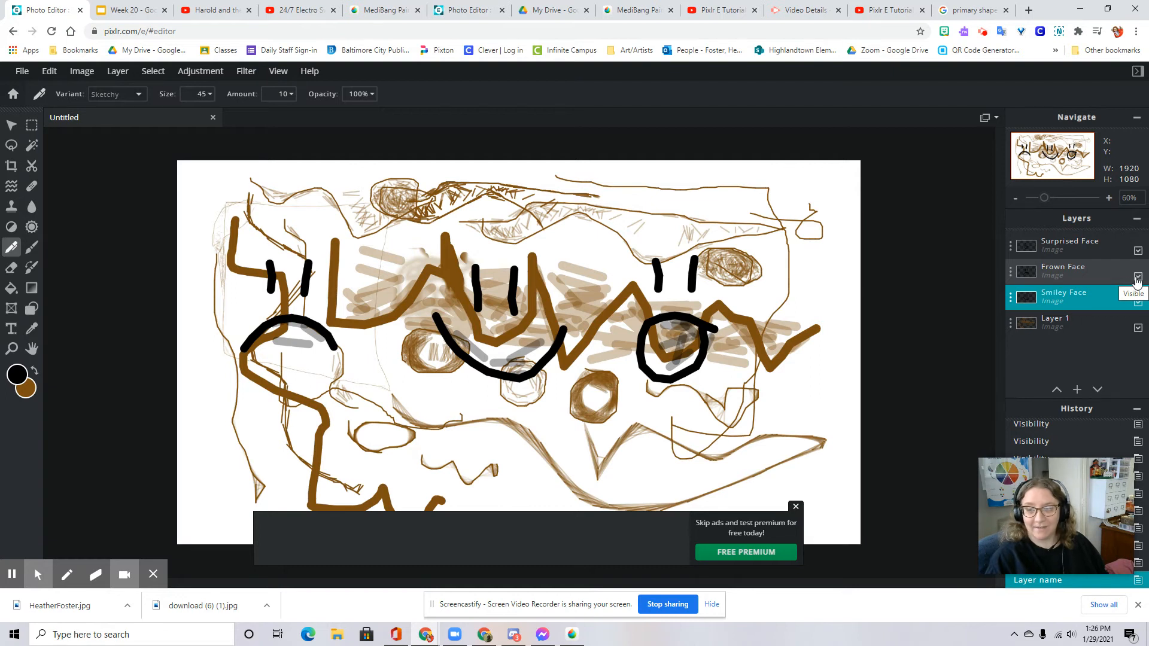
# Select the Frown Face layer and scribble black inside the surprised face's mouth with the Brush tool
pyautogui.click(1090, 272)
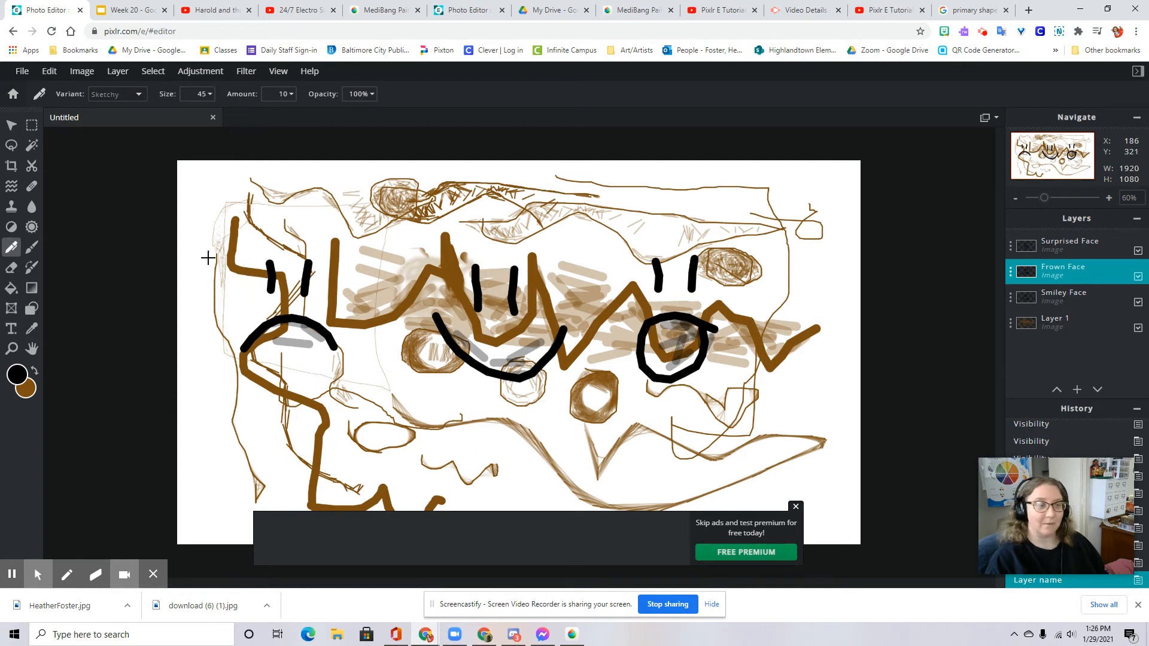
pyautogui.click(31, 248)
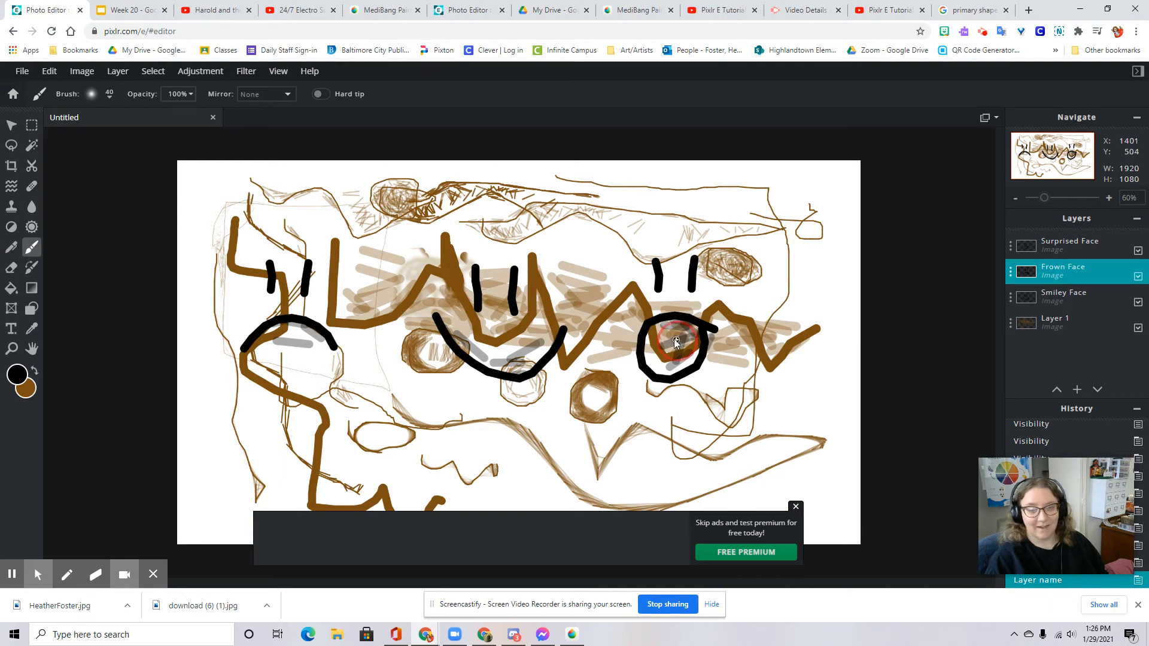
pyautogui.moveTo(670, 344); pyautogui.dragTo(673, 341)
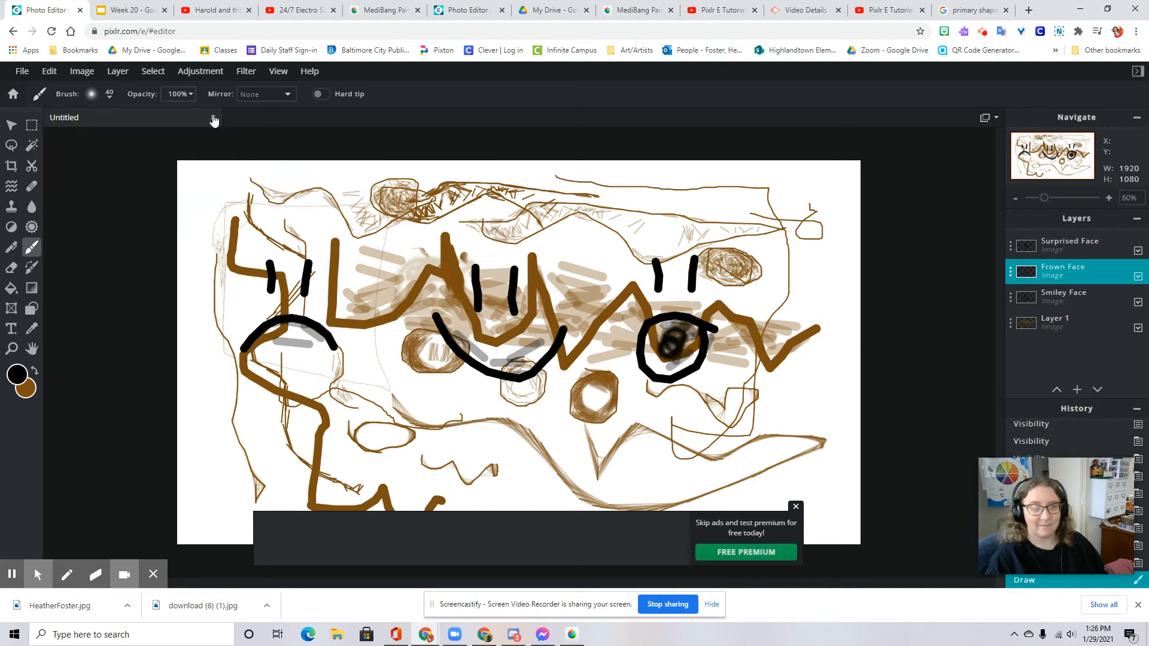
# Enlarge the brush to 410 px and paint over the surprised face's mouth on the Frown Face layer
pyautogui.click(107, 96)
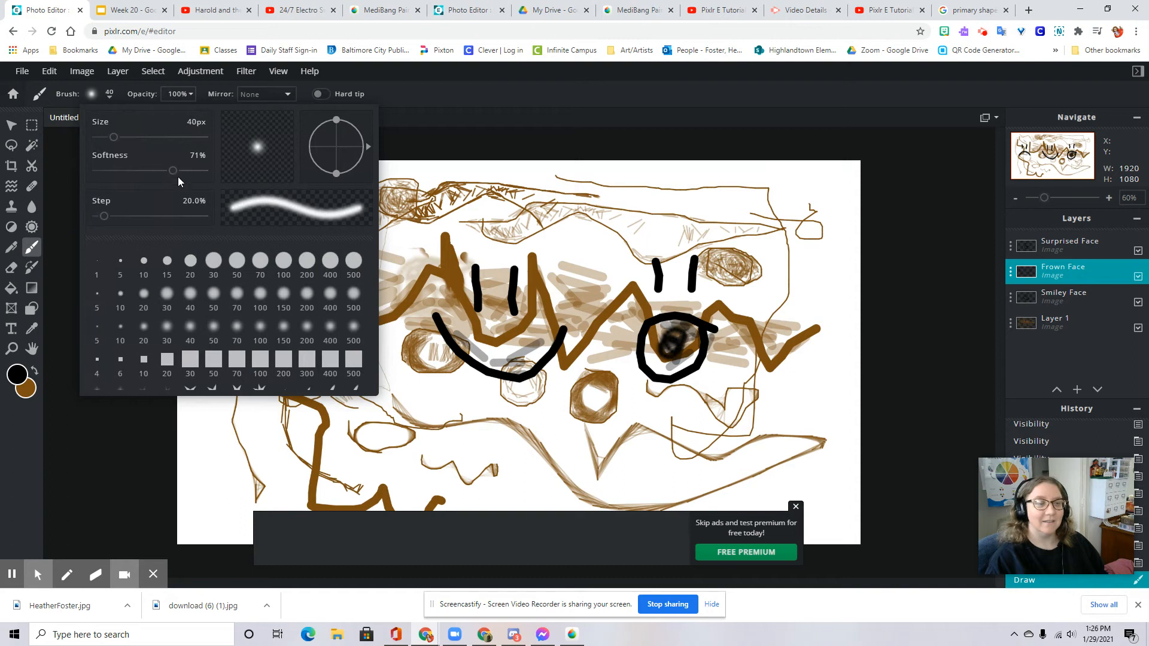
pyautogui.moveTo(131, 135); pyautogui.dragTo(161, 137)
pyautogui.click(662, 347)
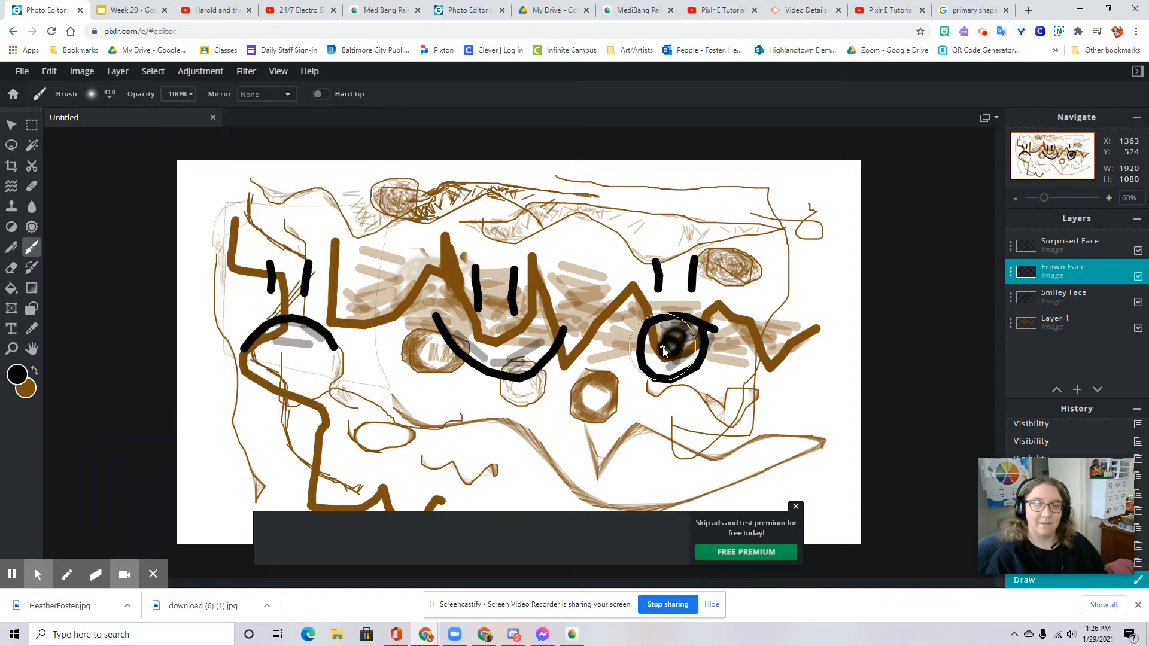
pyautogui.moveTo(664, 346)
pyautogui.mouseDown()
pyautogui.moveTo(693, 342)
pyautogui.moveTo(681, 330)
pyautogui.moveTo(658, 330)
pyautogui.moveTo(649, 352)
pyautogui.moveTo(672, 377)
pyautogui.moveTo(691, 360)
pyautogui.moveTo(691, 344)
pyautogui.moveTo(659, 328)
pyautogui.moveTo(652, 351)
pyautogui.moveTo(680, 353)
pyautogui.mouseUp()
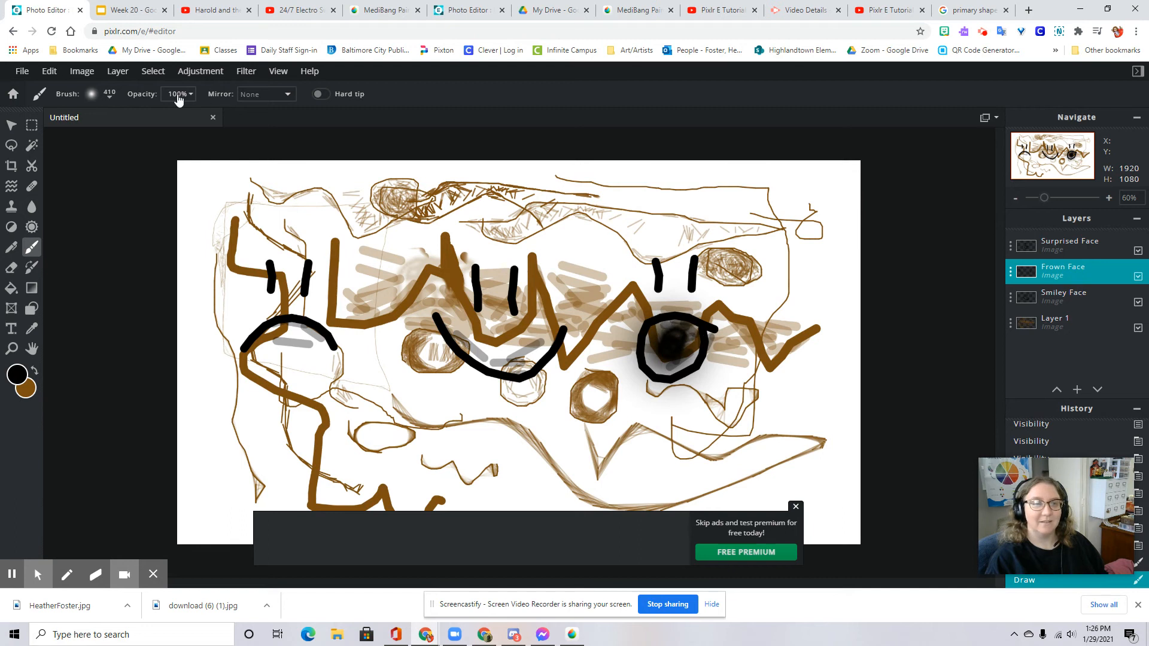
# Set the brush softness to 0% and dab black over the surprised face's mouth
pyautogui.click(100, 96)
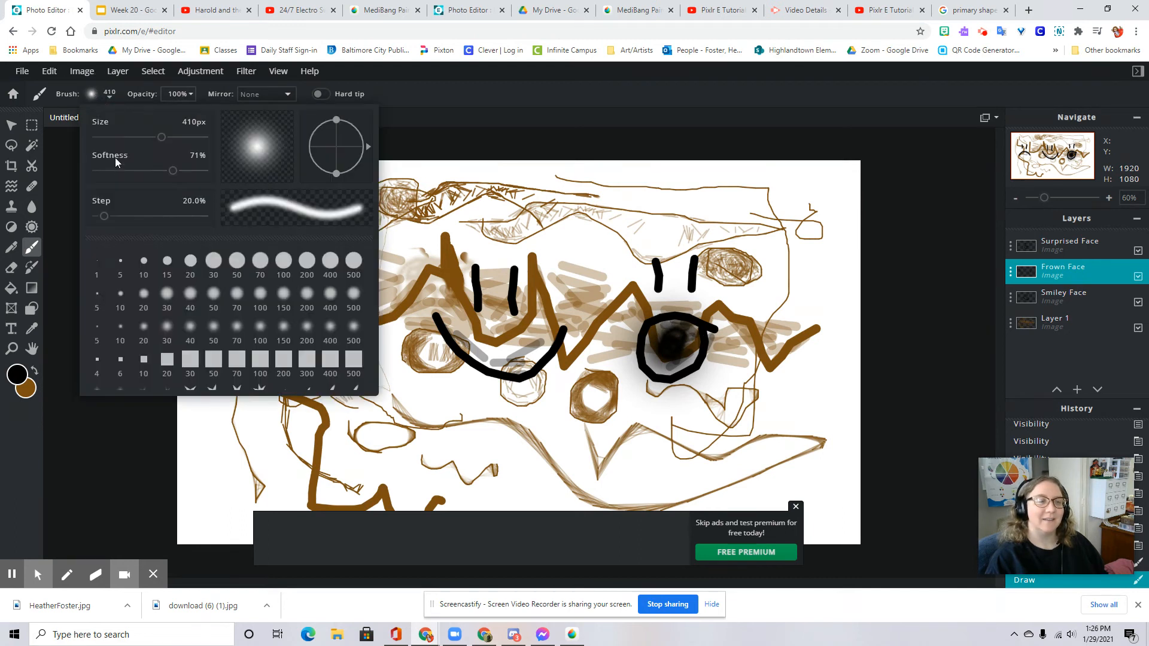
pyautogui.moveTo(173, 172); pyautogui.dragTo(89, 171)
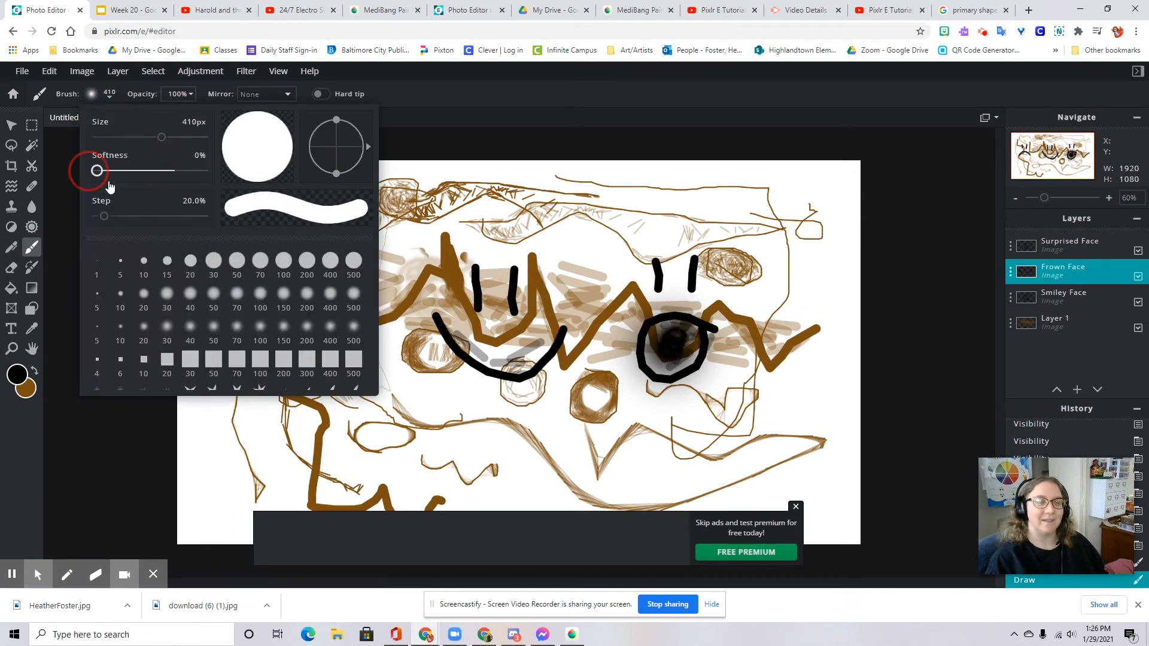
pyautogui.click(673, 350)
pyautogui.click(671, 351)
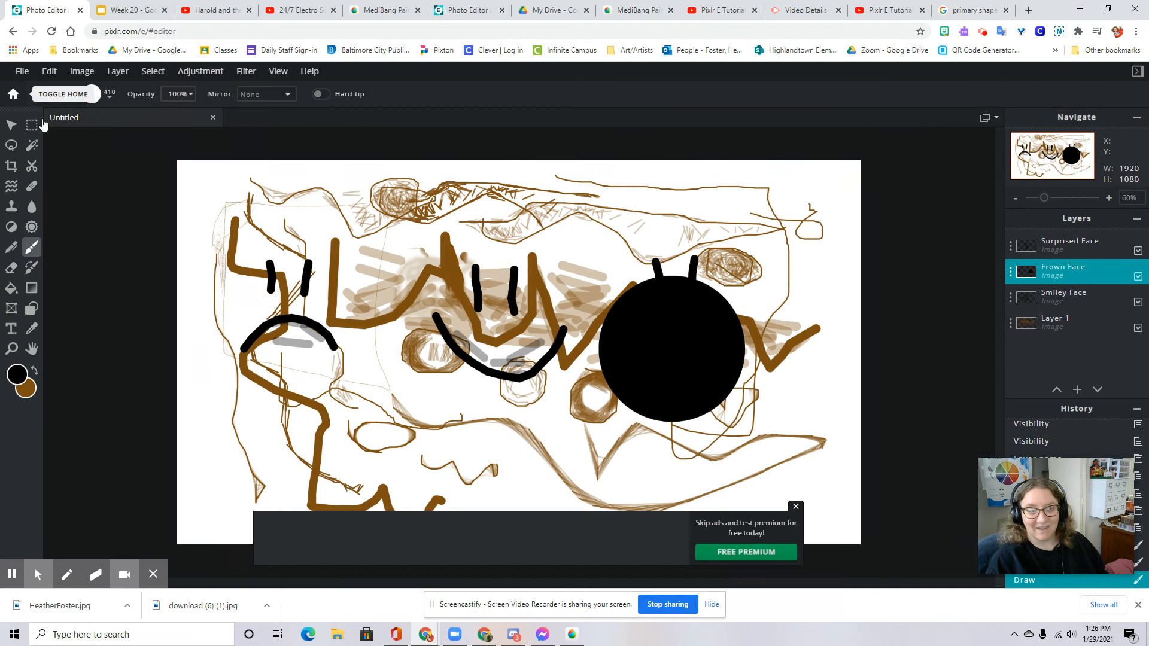
# Undo the last brush dab, going back one drawing state in the history
pyautogui.moveTo(1049, 474)
pyautogui.moveTo(1049, 474)
pyautogui.mouseDown()
pyautogui.moveTo(1018, 543)
pyautogui.moveTo(931, 576)
pyautogui.moveTo(865, 563)
pyautogui.mouseUp()
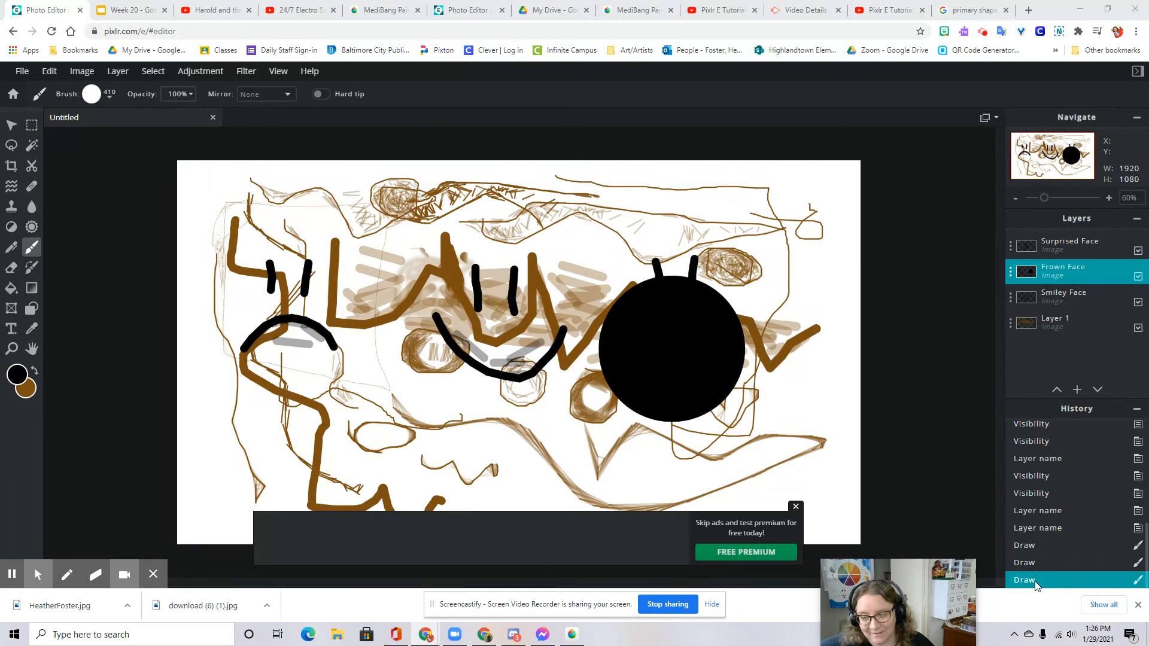
pyautogui.click(1030, 564)
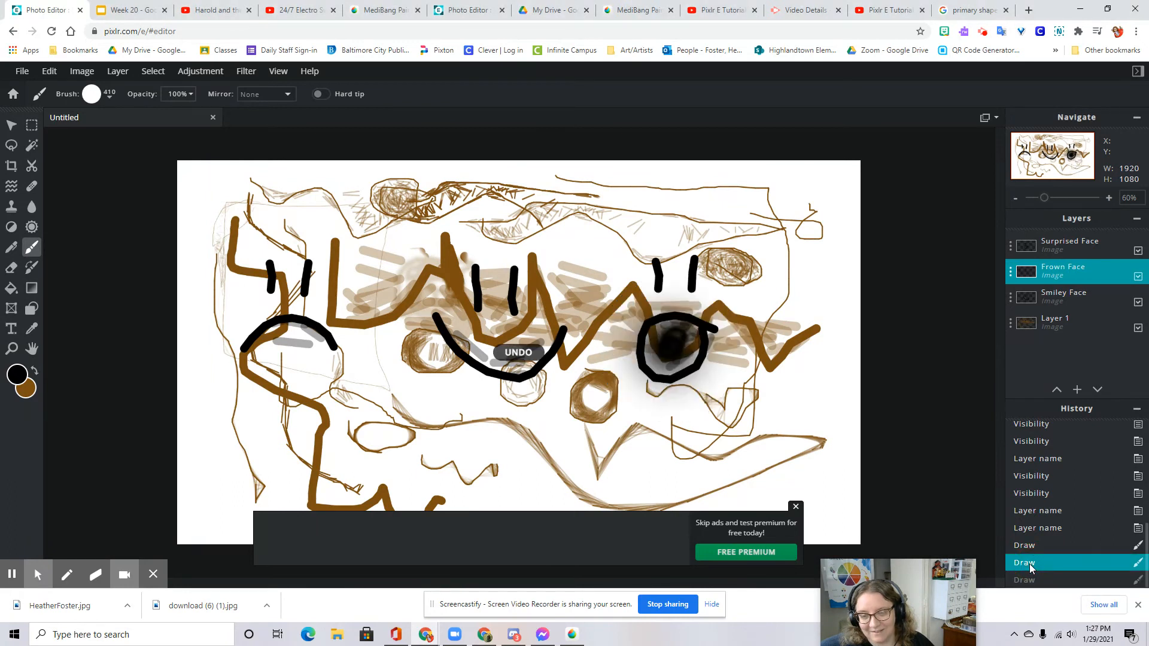
# Set the brush size to 78 px and fill the surprised face's mouth with black on the Frown Face layer
pyautogui.click(92, 94)
pyautogui.click(130, 137)
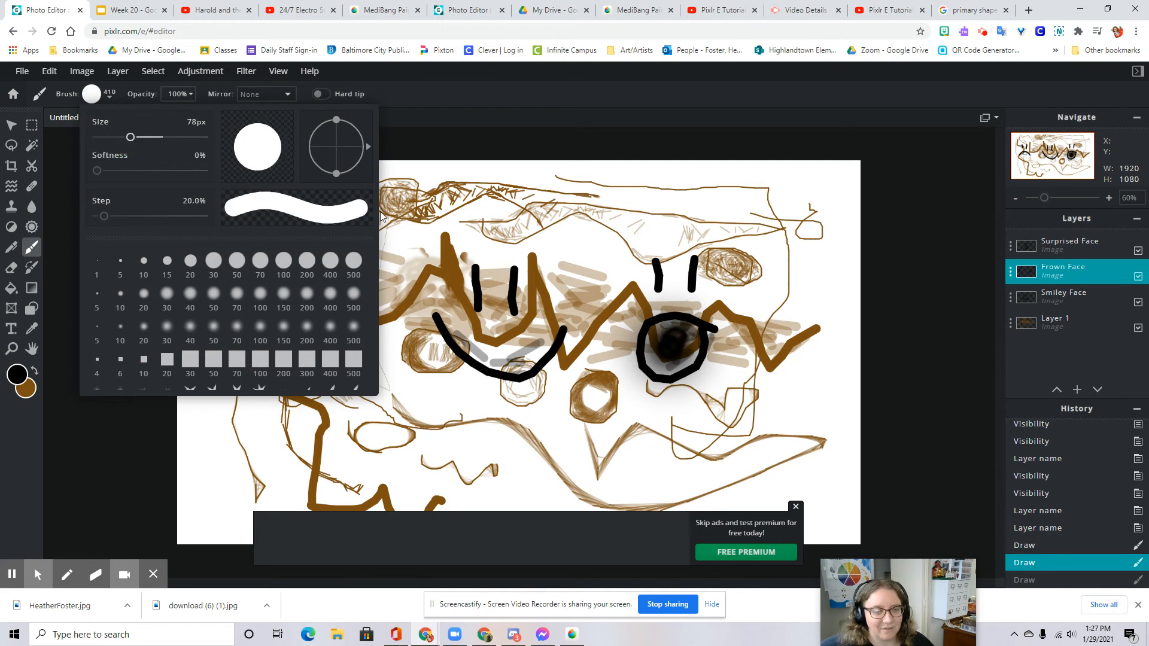
pyautogui.click(663, 341)
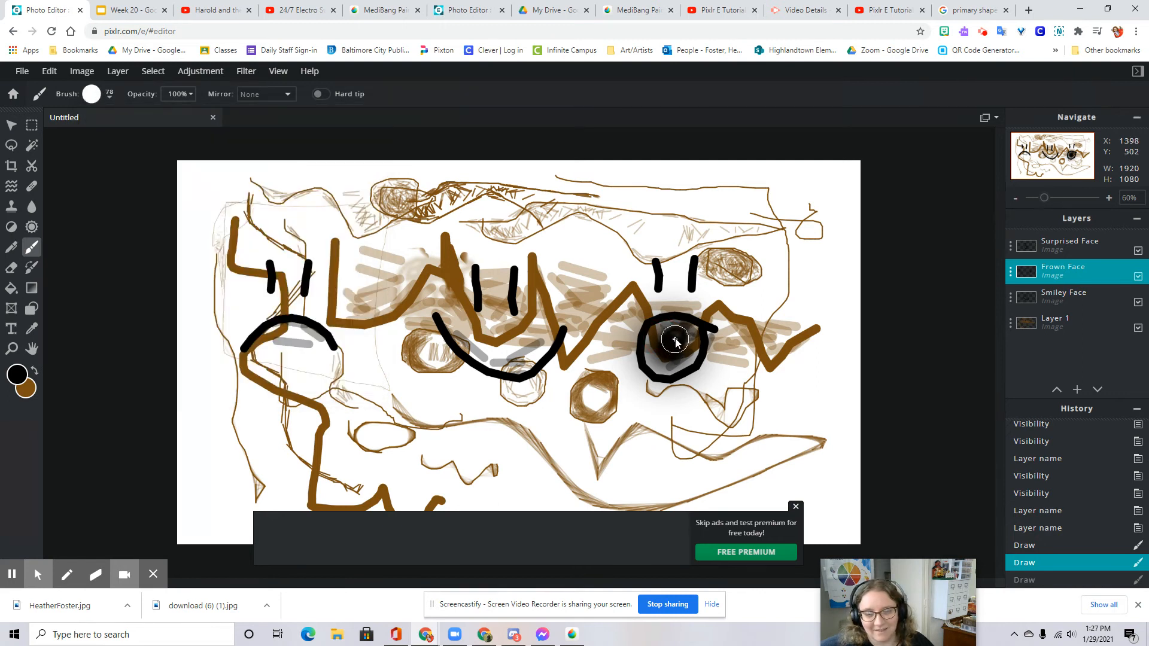
pyautogui.moveTo(675, 331)
pyautogui.mouseDown()
pyautogui.moveTo(651, 353)
pyautogui.moveTo(661, 368)
pyautogui.moveTo(685, 362)
pyautogui.moveTo(681, 330)
pyautogui.mouseUp()
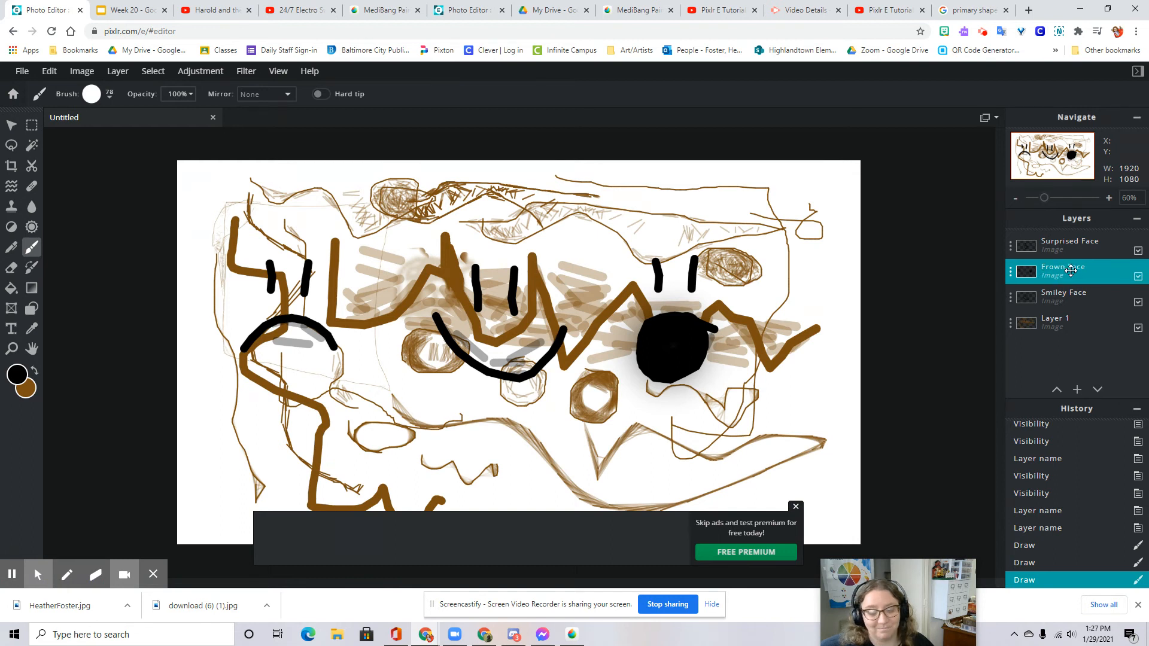
# Hide and reshow the Frown Face layer, and revert the image to the last layer renaming, before the brush strokes
pyautogui.click(1138, 277)
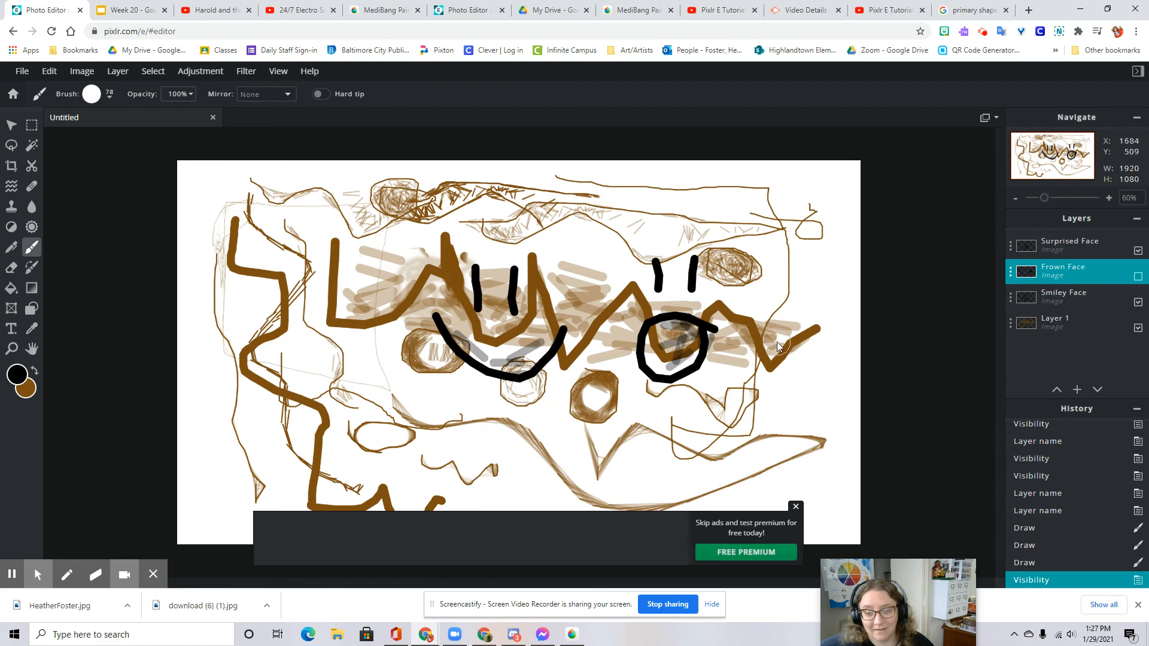
pyautogui.click(1138, 277)
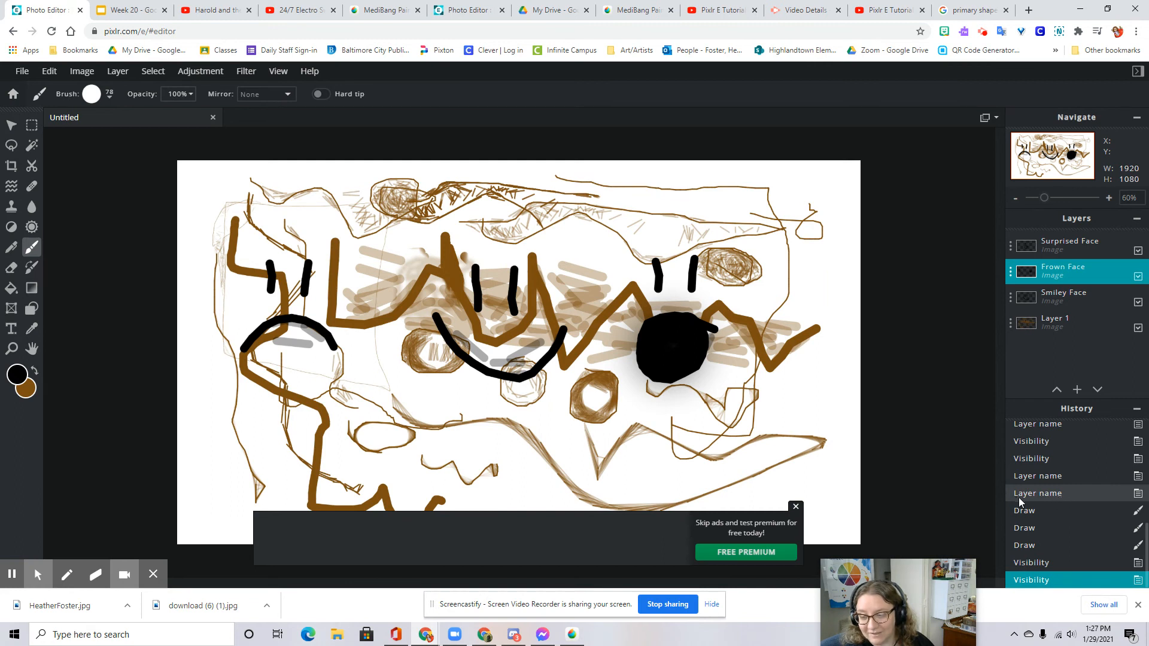
pyautogui.click(1065, 494)
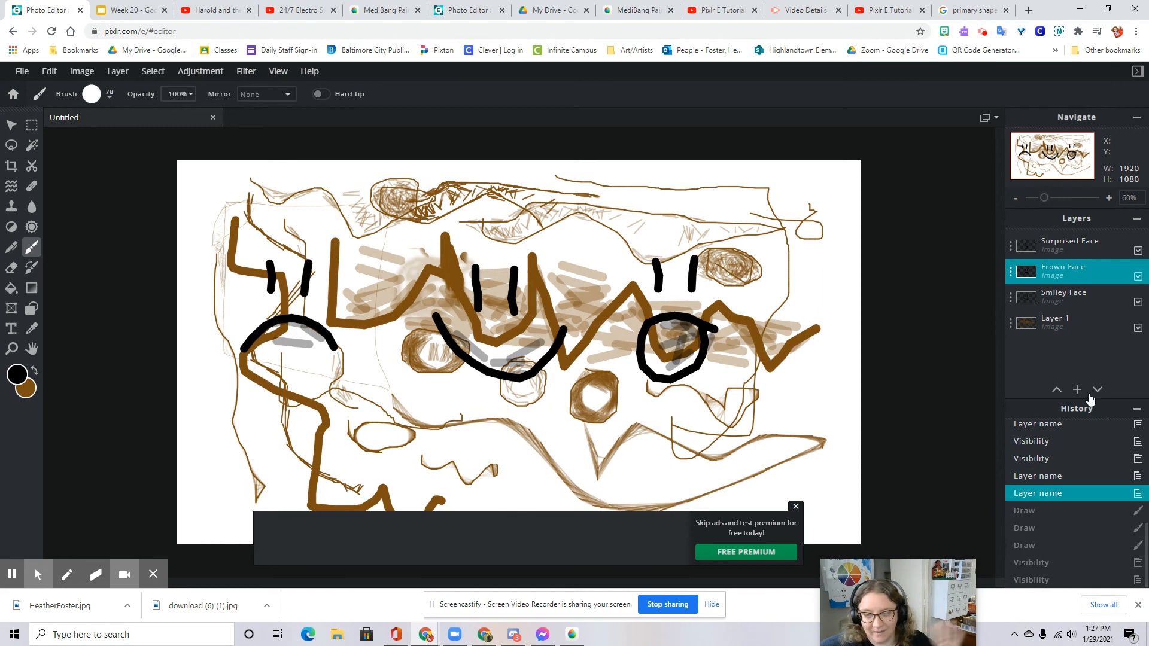
# Select the Surprised Face layer and fill the surprised face's mouth with solid black
pyautogui.click(1076, 246)
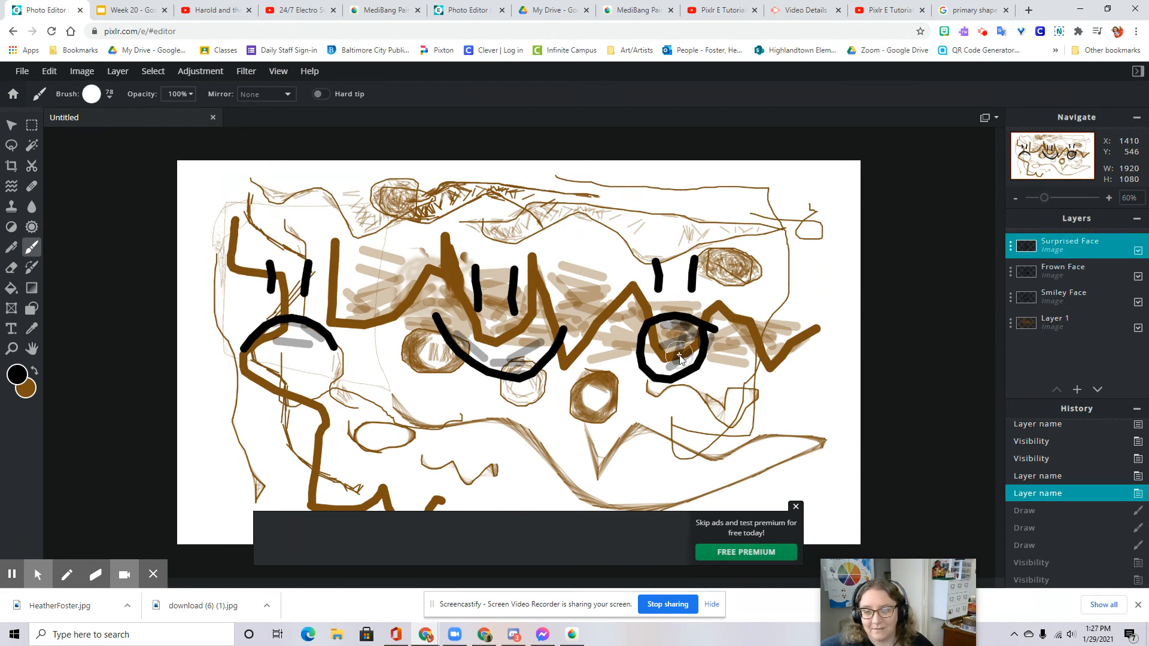
pyautogui.moveTo(688, 356)
pyautogui.mouseDown()
pyautogui.moveTo(691, 338)
pyautogui.moveTo(665, 331)
pyautogui.moveTo(647, 368)
pyautogui.moveTo(672, 354)
pyautogui.moveTo(662, 344)
pyautogui.moveTo(665, 371)
pyautogui.moveTo(672, 346)
pyautogui.moveTo(687, 359)
pyautogui.mouseUp()
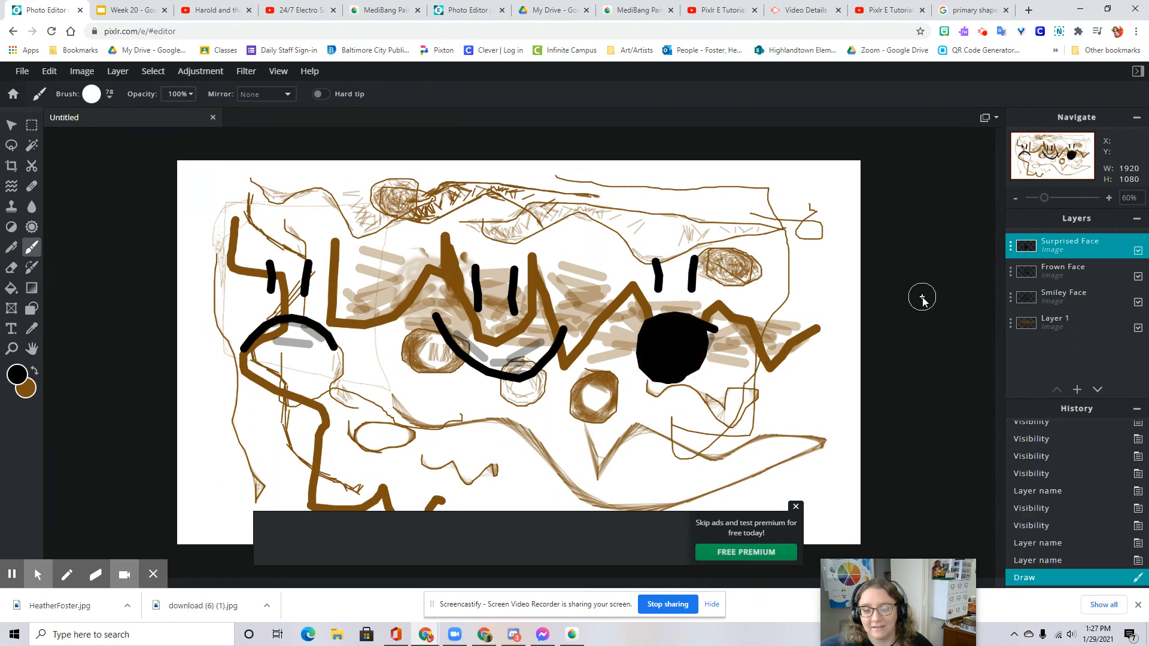
# Hide Frown Face, Smiley Face and Layer 1 one by one, and show them again in reverse order
pyautogui.click(1138, 278)
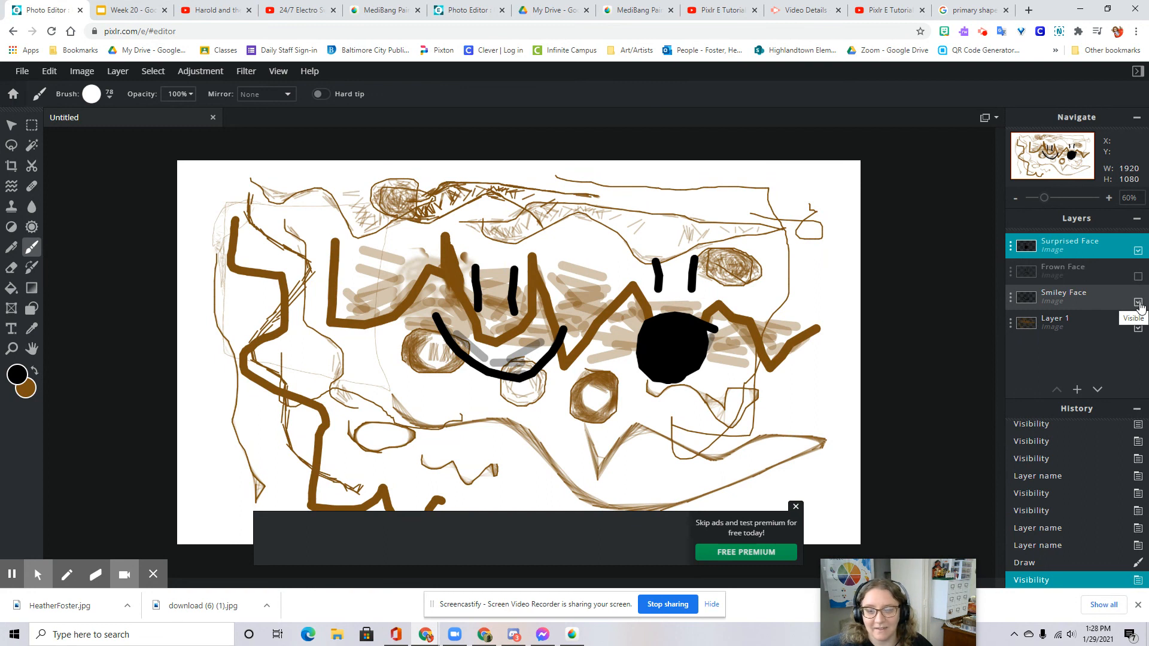
pyautogui.click(1138, 304)
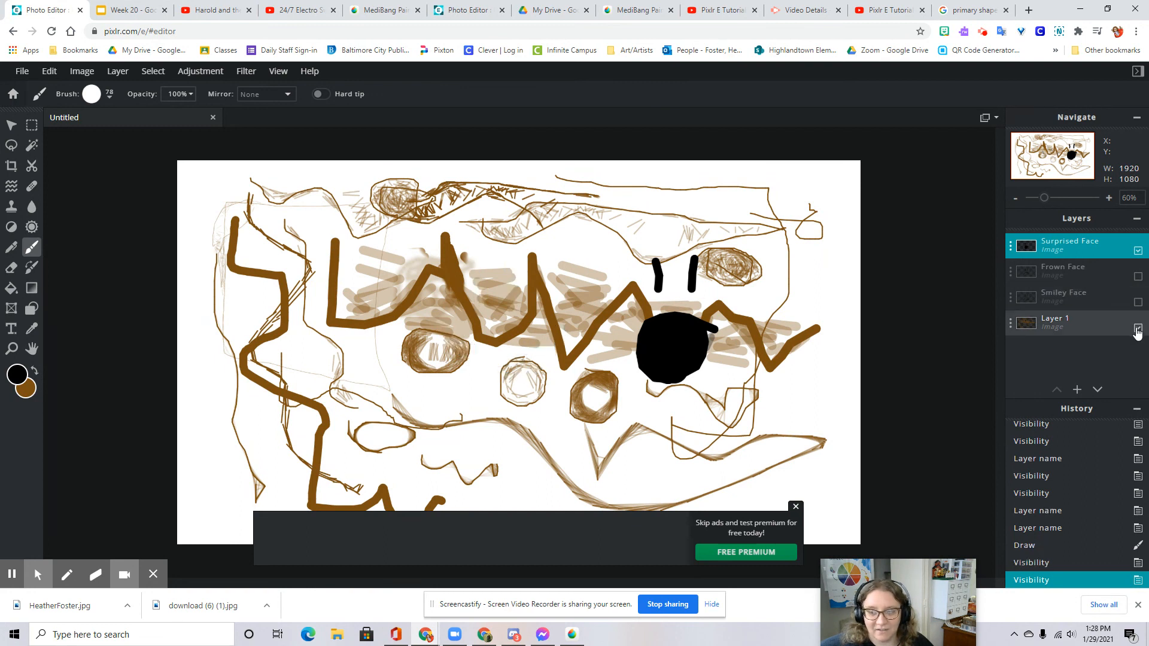
pyautogui.click(1138, 329)
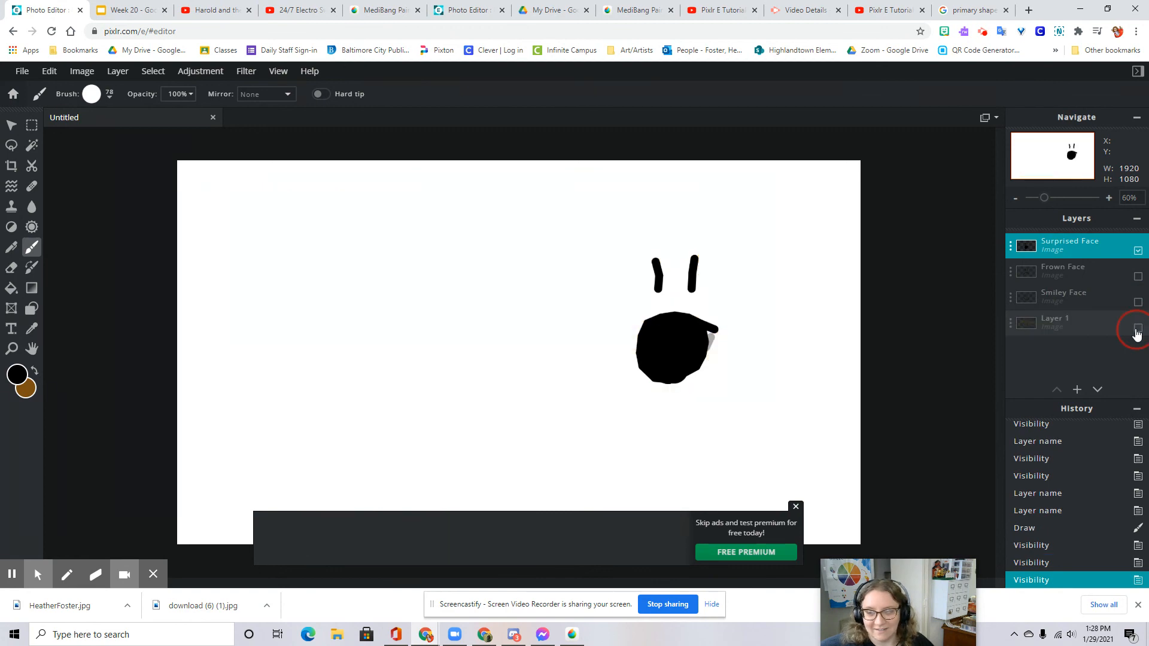
pyautogui.click(1138, 328)
pyautogui.click(1138, 302)
pyautogui.click(1138, 277)
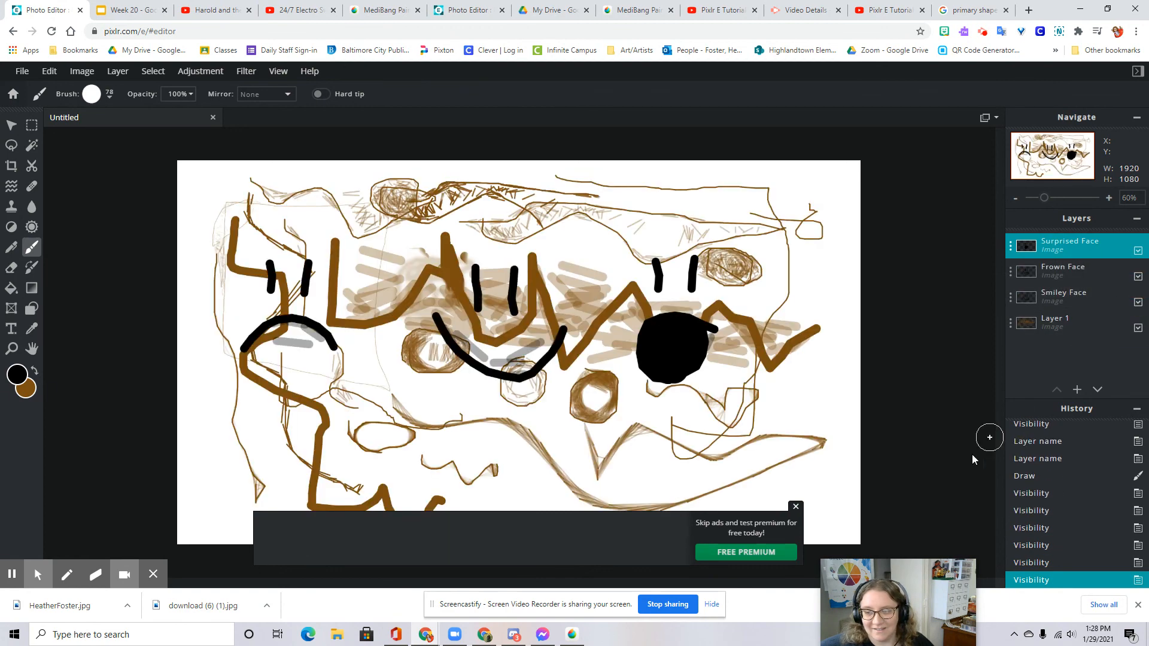
pyautogui.moveTo(870, 579); pyautogui.dragTo(890, 479)
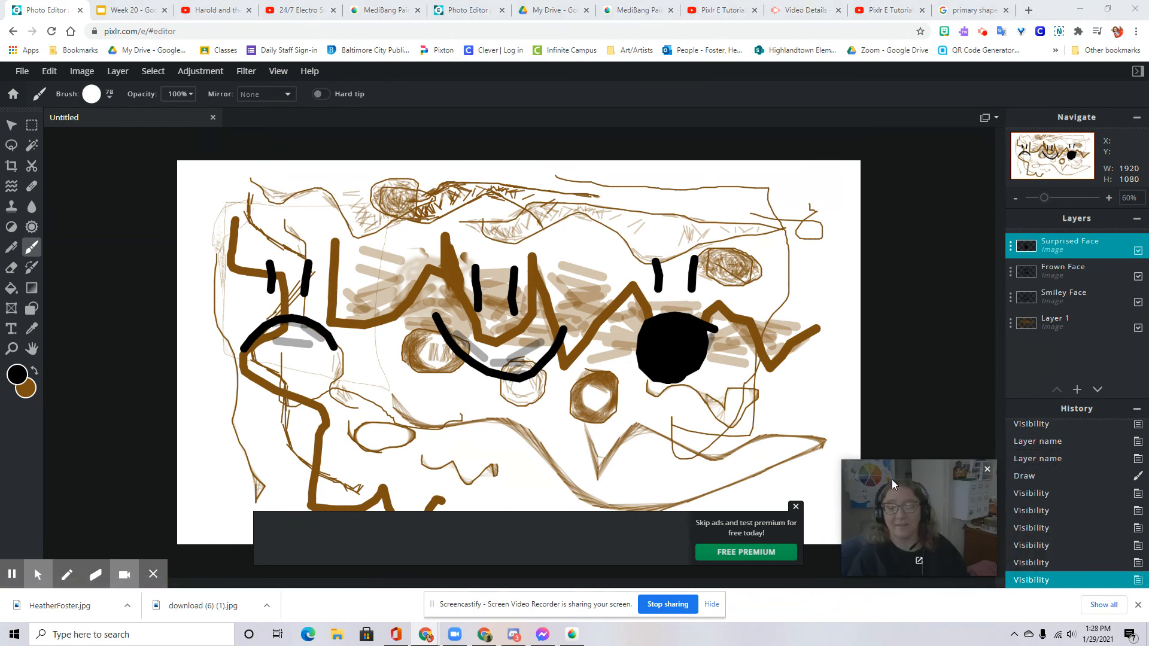